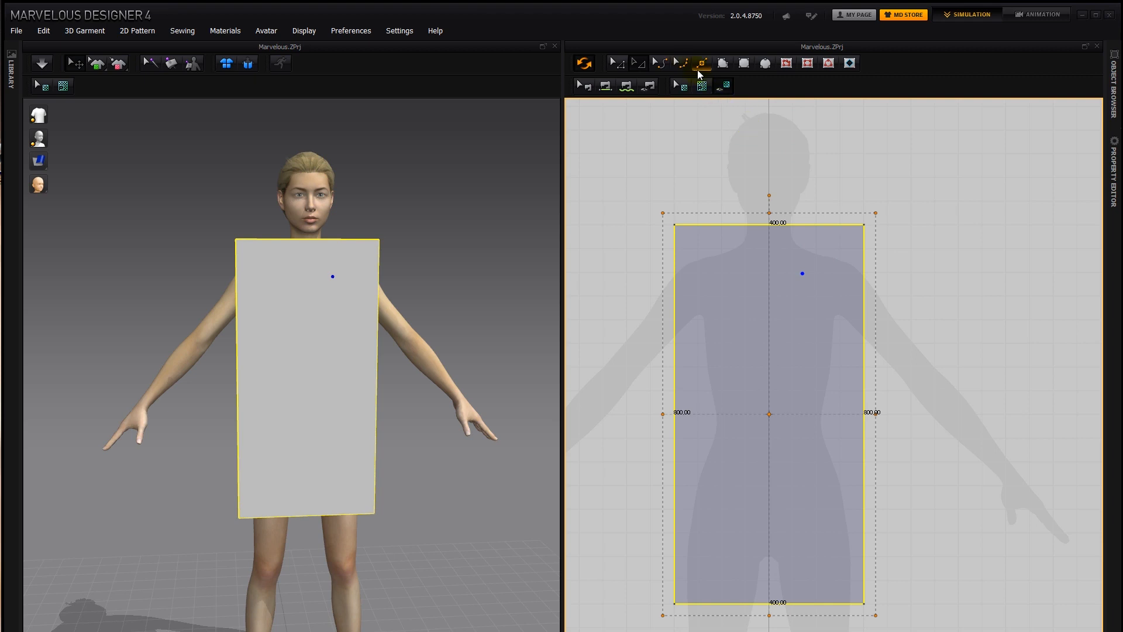
{"action": "left_click", "coordinate": [700, 65]}
{"action": "left_click", "coordinate": [768, 223]}
{"action": "left_click", "coordinate": [682, 221]}
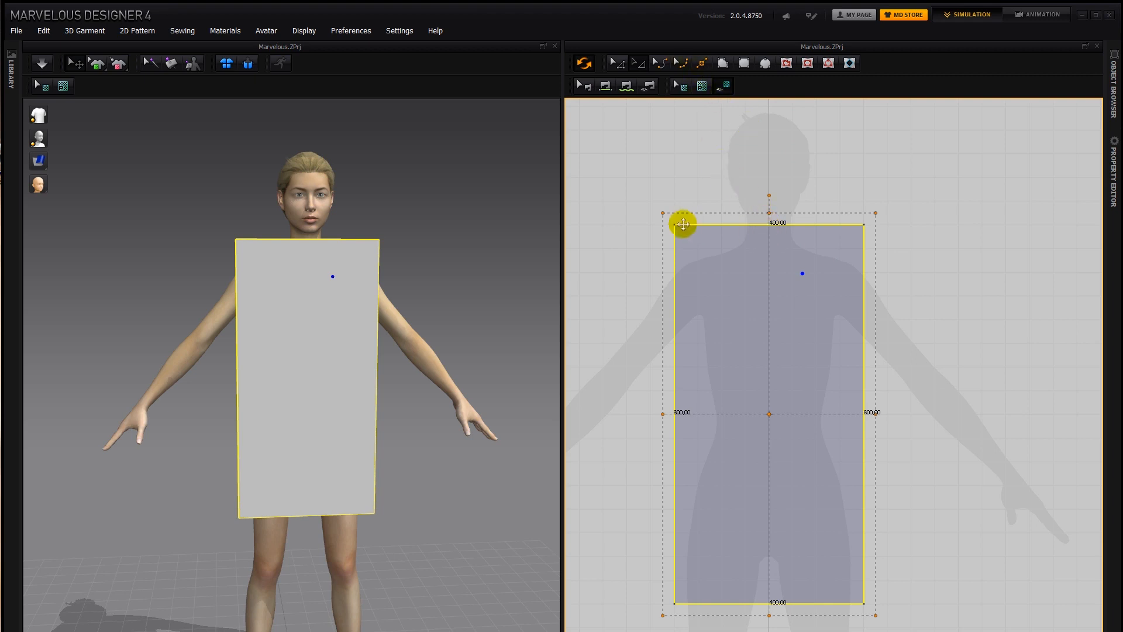
{"action": "left_click", "coordinate": [620, 64]}
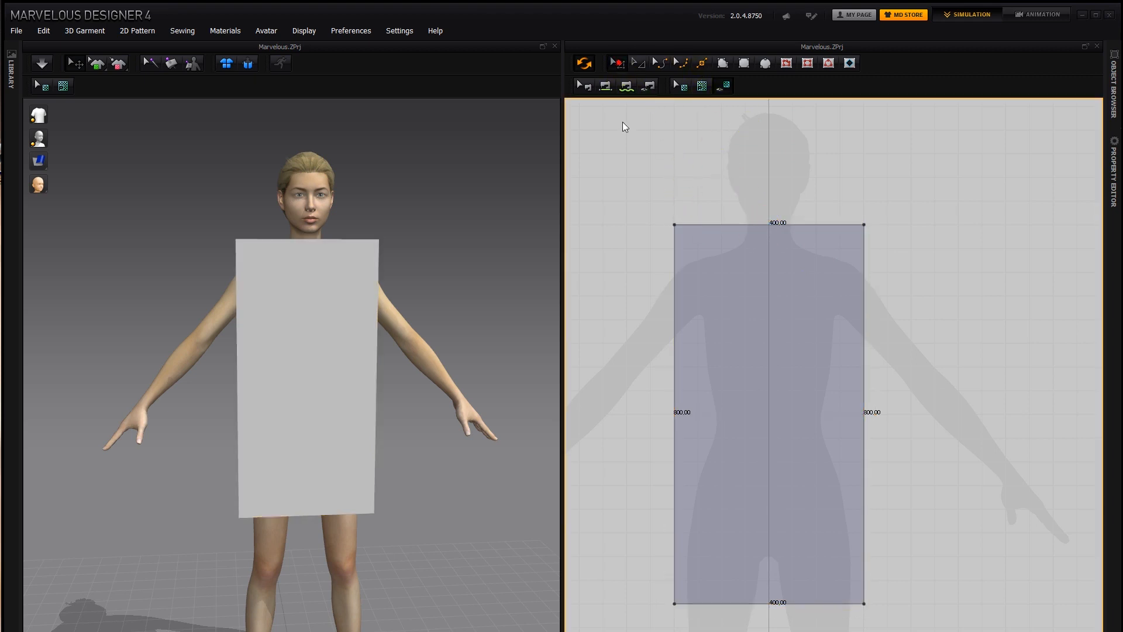
{"action": "left_click_drag", "start_coordinate": [673, 225], "coordinate": [675, 225]}
{"action": "left_click", "coordinate": [675, 224]}
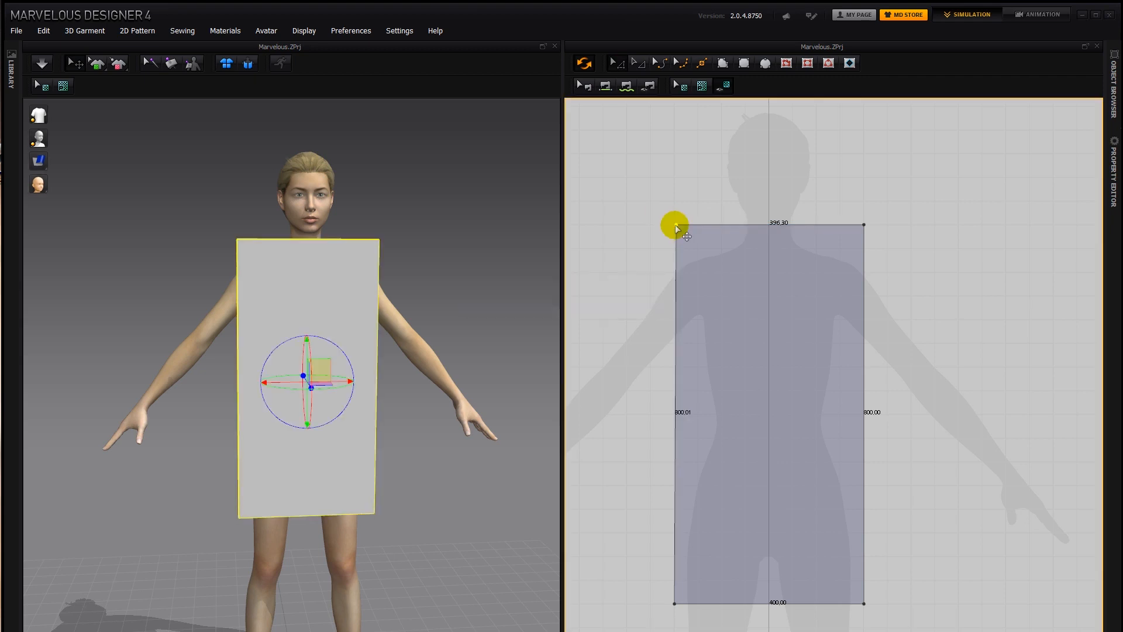
{"action": "key", "text": "ctrl+z"}
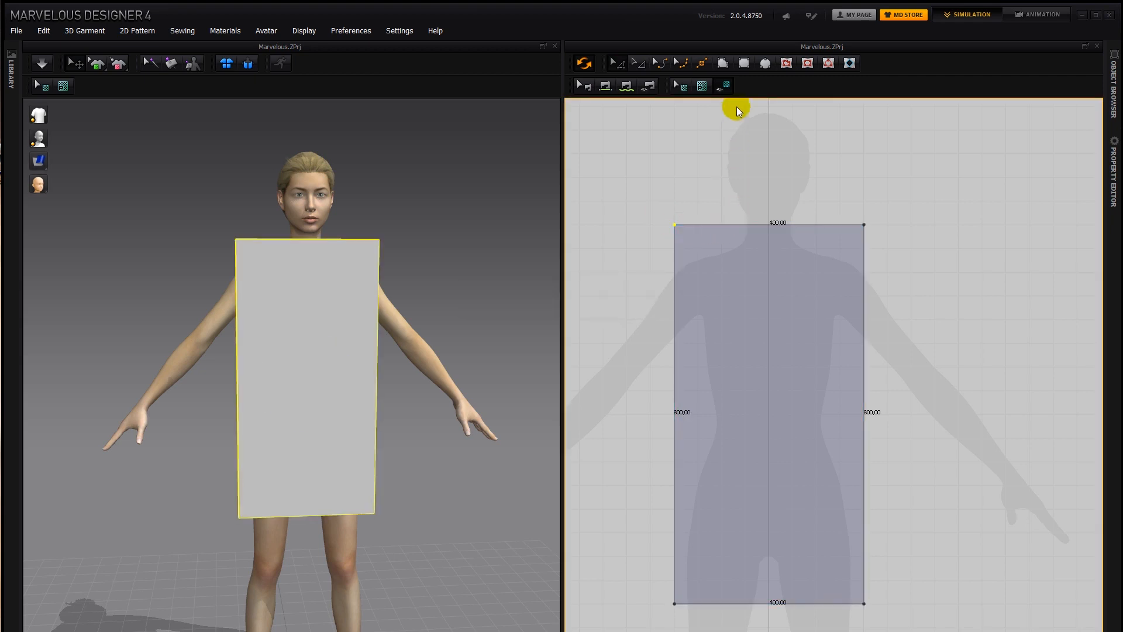
- Add three points to the pattern's top edge: one at its middle, one about 46 mm left of it, one about 26 mm from the left corner
{"action": "left_click", "coordinate": [703, 63]}
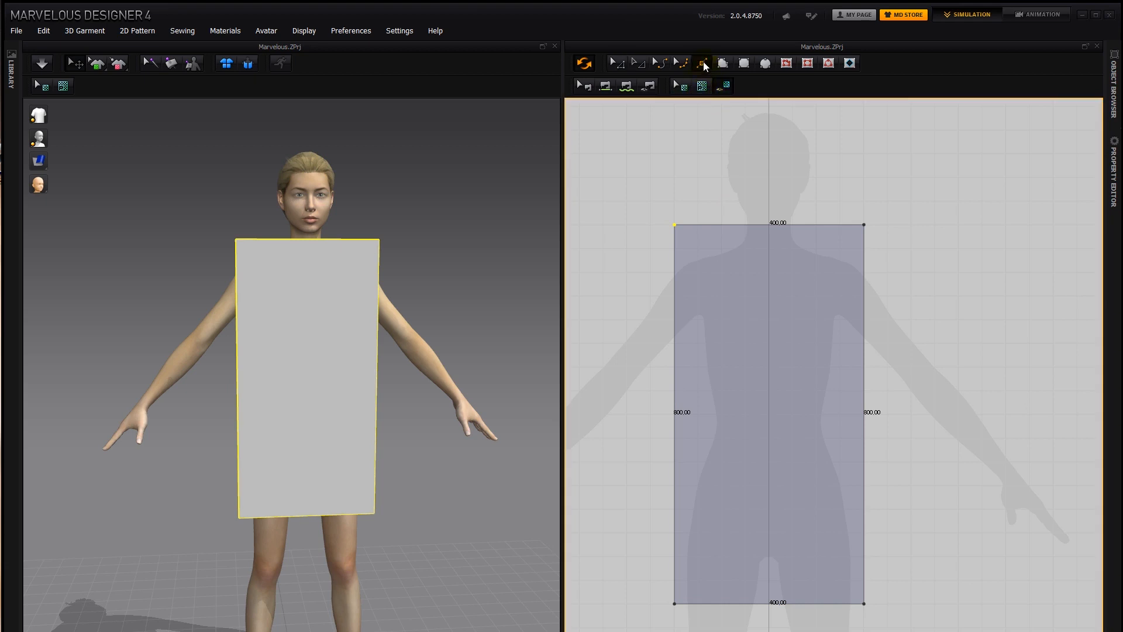
{"action": "left_click", "coordinate": [770, 225]}
{"action": "left_click", "coordinate": [746, 224]}
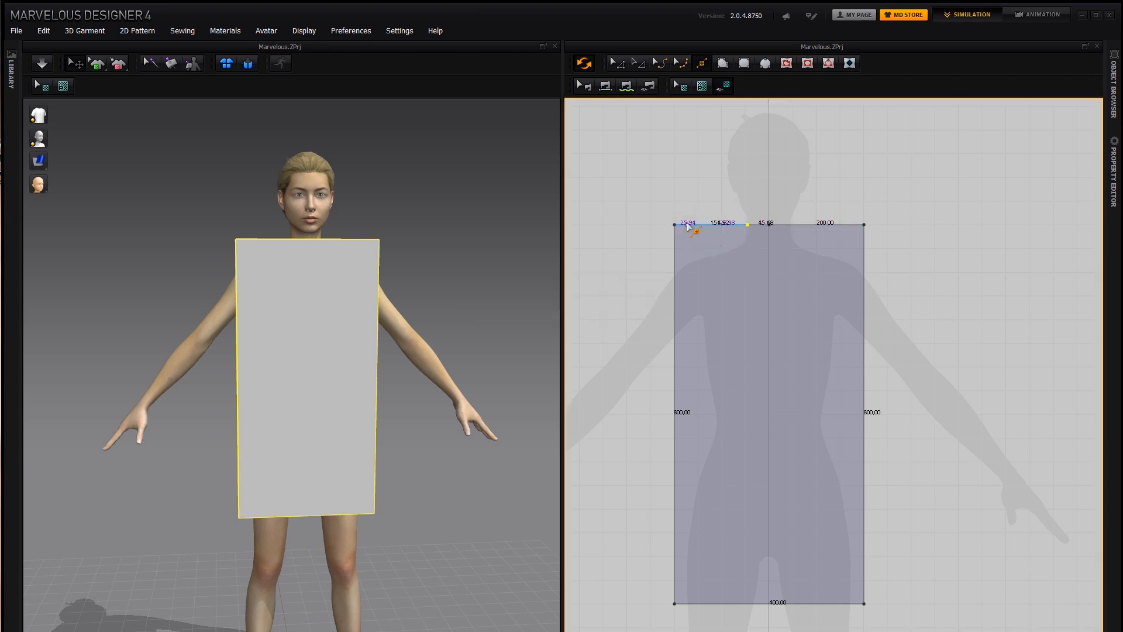
{"action": "left_click", "coordinate": [687, 224]}
- Raise the top-edge segment between the two left added points and convert its left end to a curve point
{"action": "left_click", "coordinate": [617, 63]}
{"action": "left_click", "coordinate": [717, 225]}
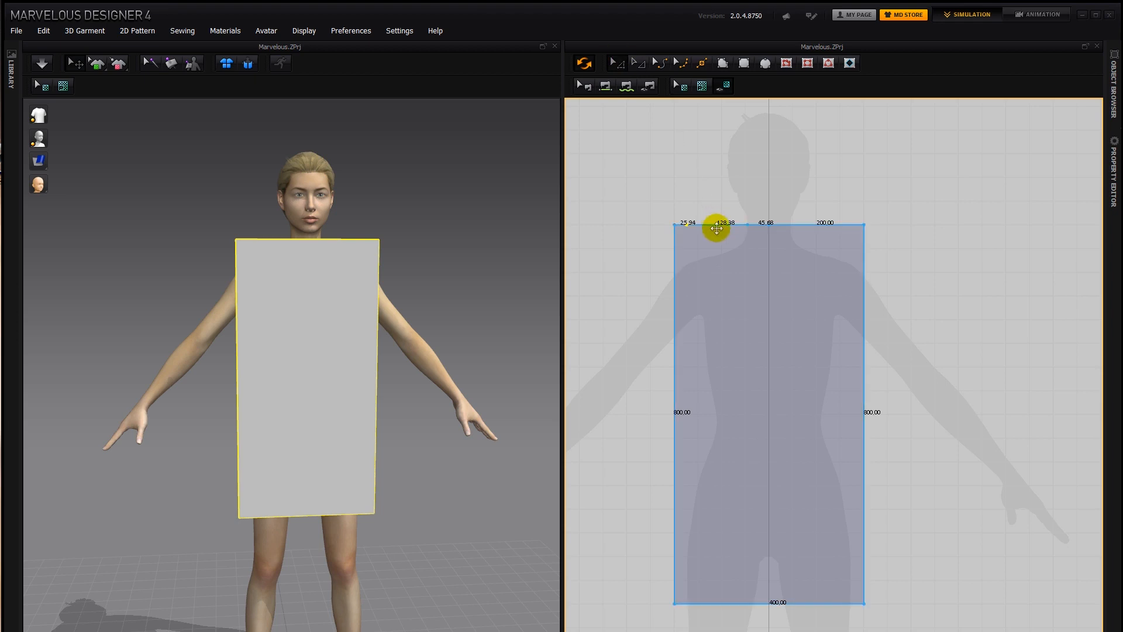
{"action": "left_click_drag", "start_coordinate": [717, 225], "coordinate": [719, 192]}
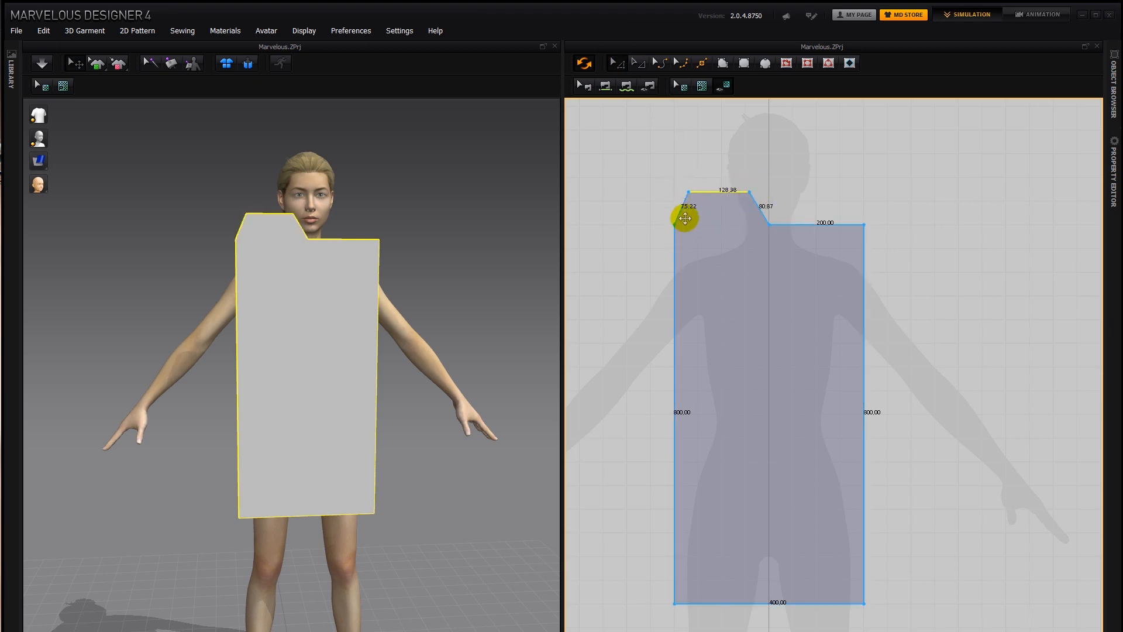
{"action": "left_click", "coordinate": [688, 193]}
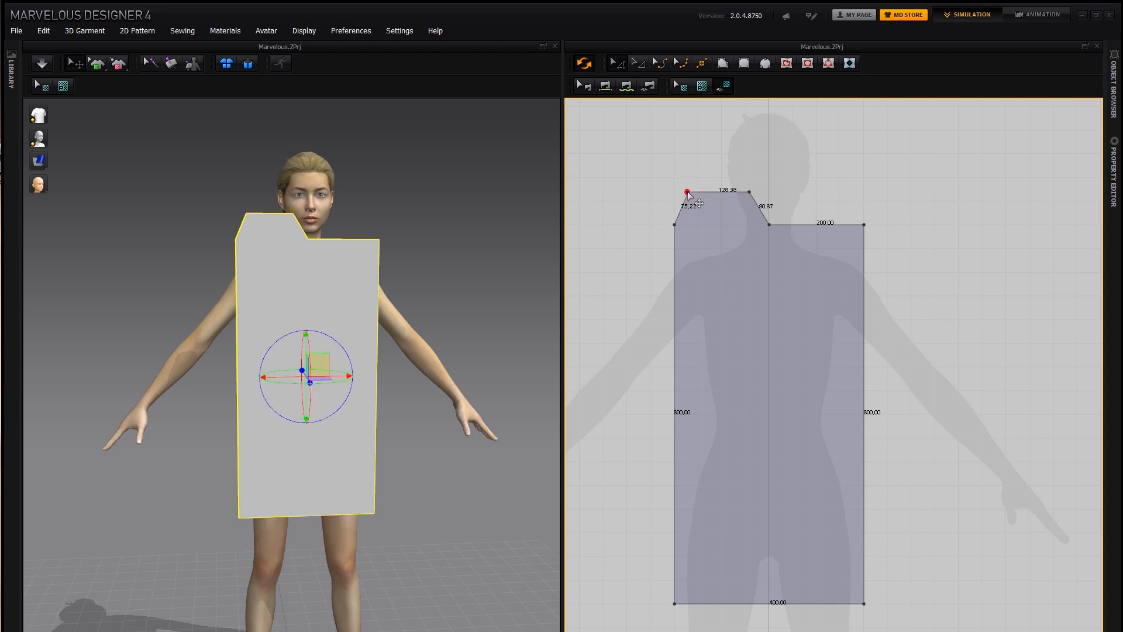
{"action": "right_click", "coordinate": [690, 195]}
{"action": "left_click", "coordinate": [713, 220]}
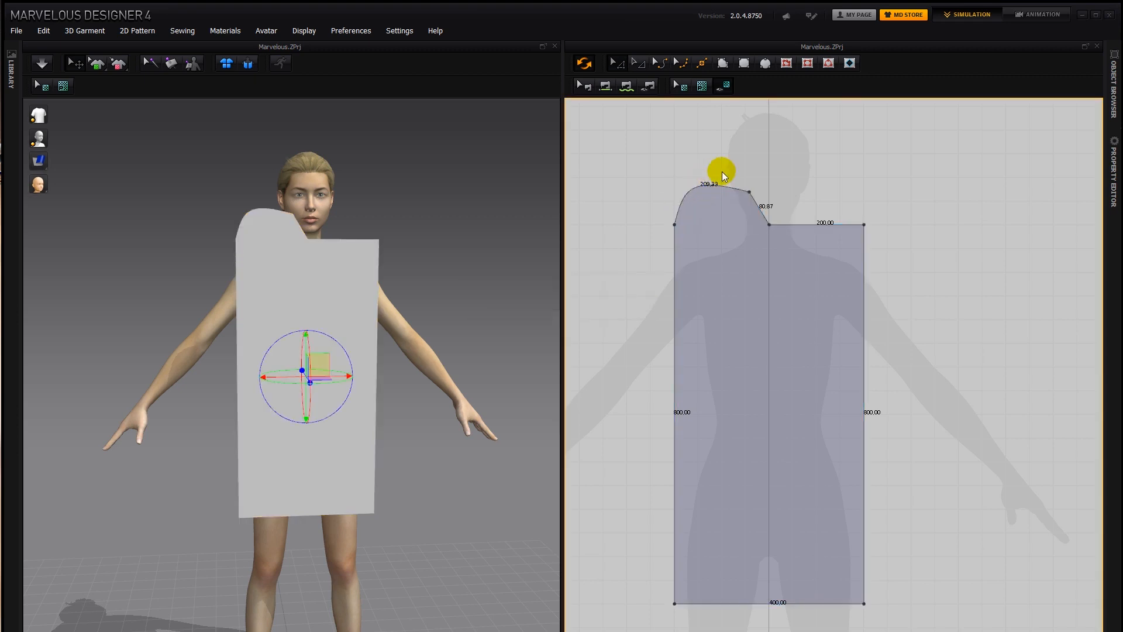
- Undo the curve conversion, the raised segment and the added points to restore the plain rectangle
{"action": "key", "text": "ctrl+z"}
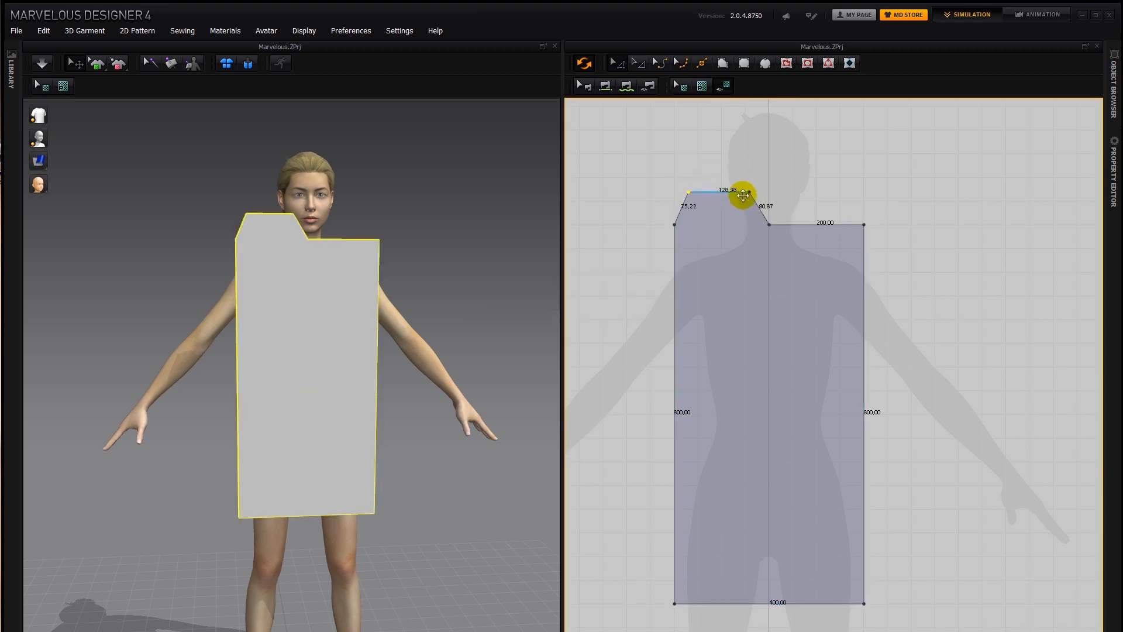
{"action": "key", "text": "ctrl+z"}
{"action": "key", "text": "ctrl+z"}
{"action": "key", "text": "ctrl+z"}
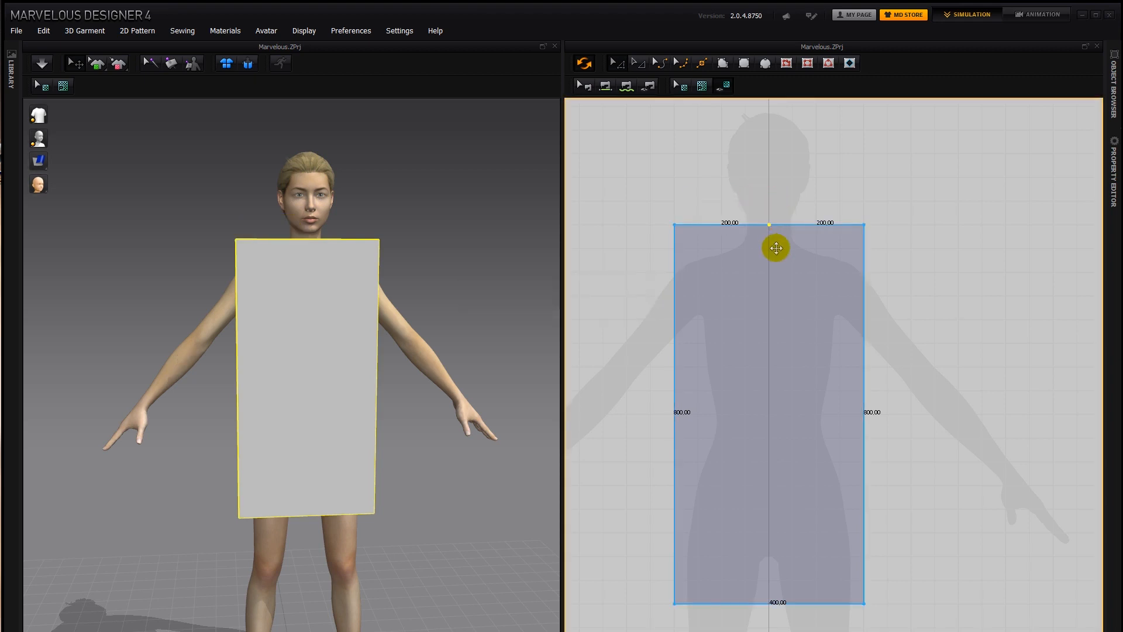
{"action": "key", "text": "ctrl+z"}
- Open the Split Line settings for the rectangle pattern's top edge with the Add Point tool
{"action": "left_click", "coordinate": [702, 63]}
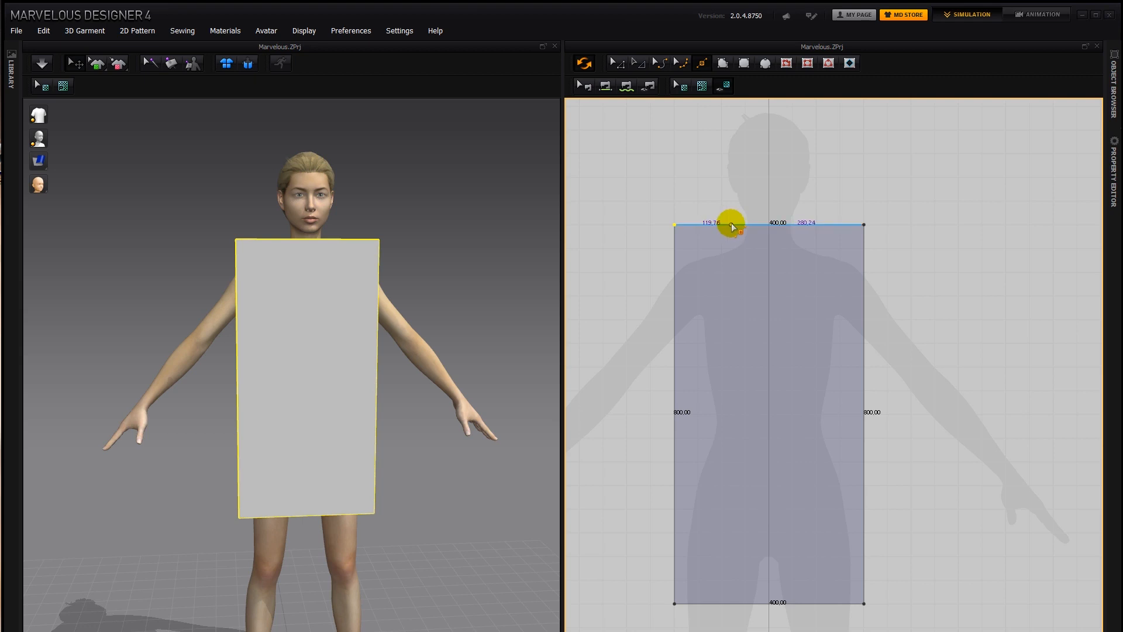
{"action": "left_click", "coordinate": [731, 224]}
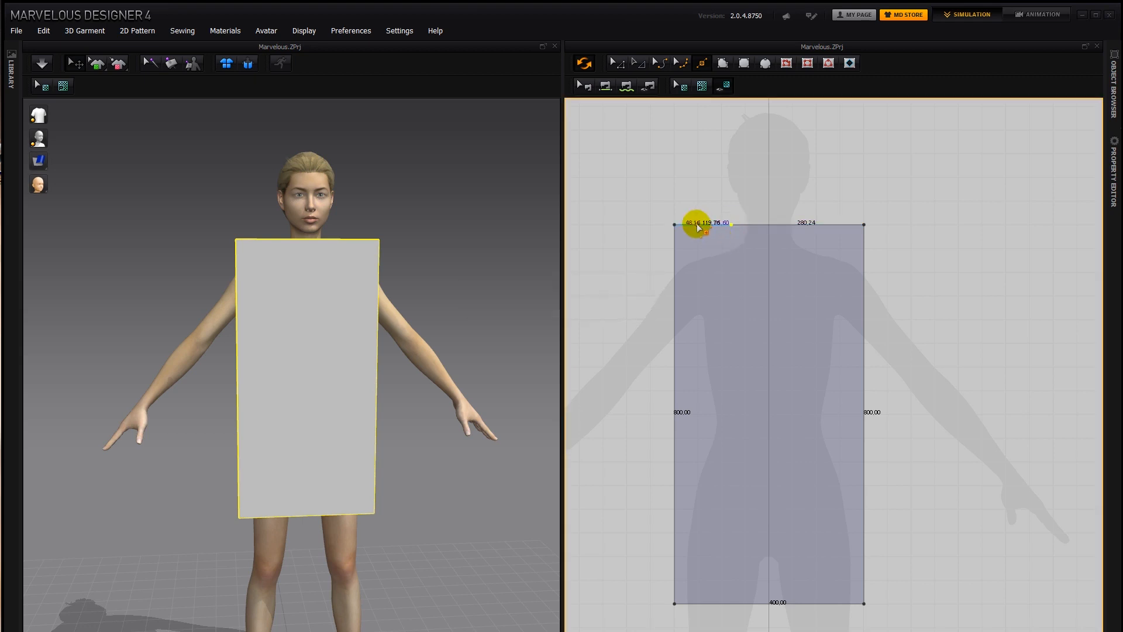
{"action": "left_click", "coordinate": [764, 225]}
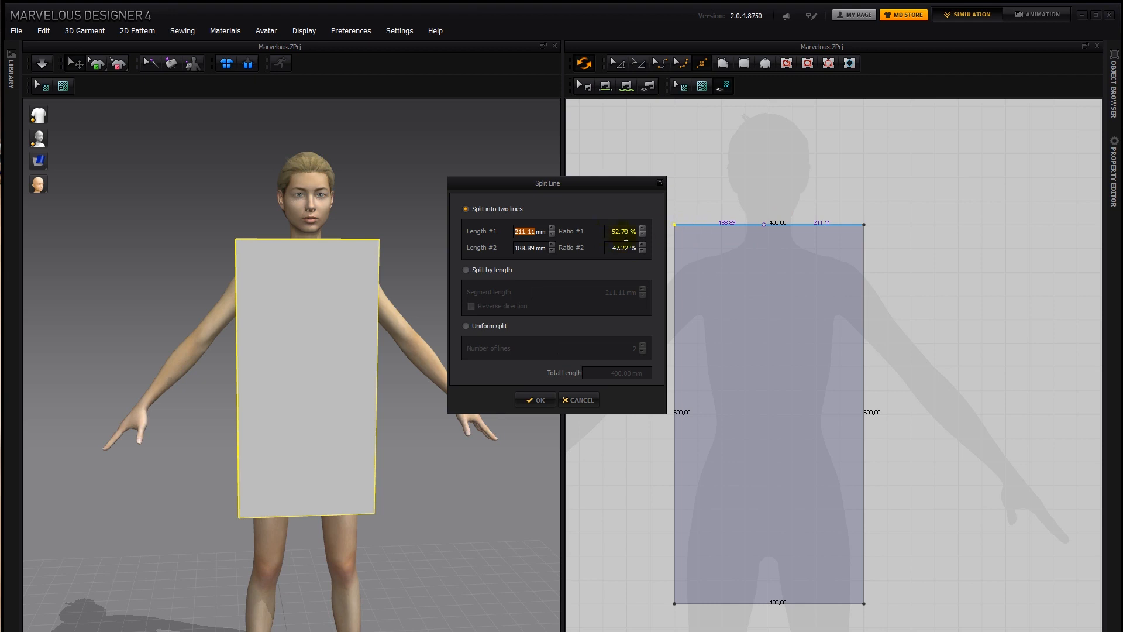
- Try a two-line split at a 50% ratio and uniform splits into 4, 8 and 2 lines on the top edge
{"action": "left_click", "coordinate": [624, 233]}
{"action": "type", "text": "50"}
{"action": "left_click", "coordinate": [485, 326]}
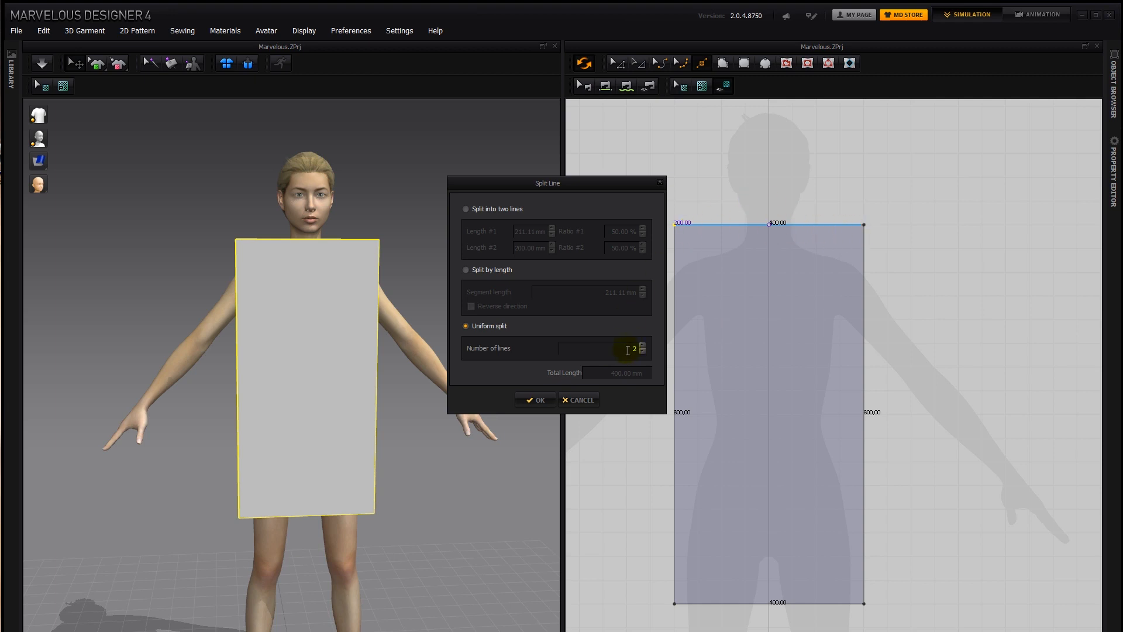
{"action": "left_click_drag", "start_coordinate": [628, 348], "coordinate": [638, 349]}
{"action": "type", "text": "4"}
{"action": "left_click_drag", "start_coordinate": [624, 350], "coordinate": [642, 350]}
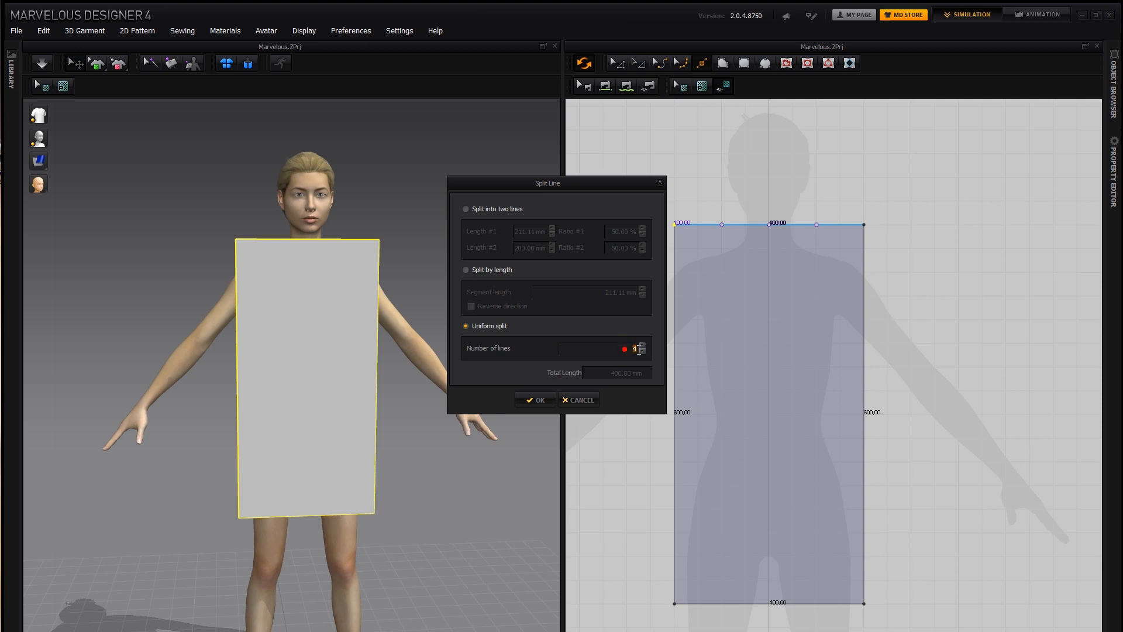
{"action": "type", "text": "8"}
{"action": "type", "text": "2"}
- Try Split by length on the top edge with segment lengths of 100, 120 and 160 mm, reversing the direction
{"action": "left_click", "coordinate": [496, 270]}
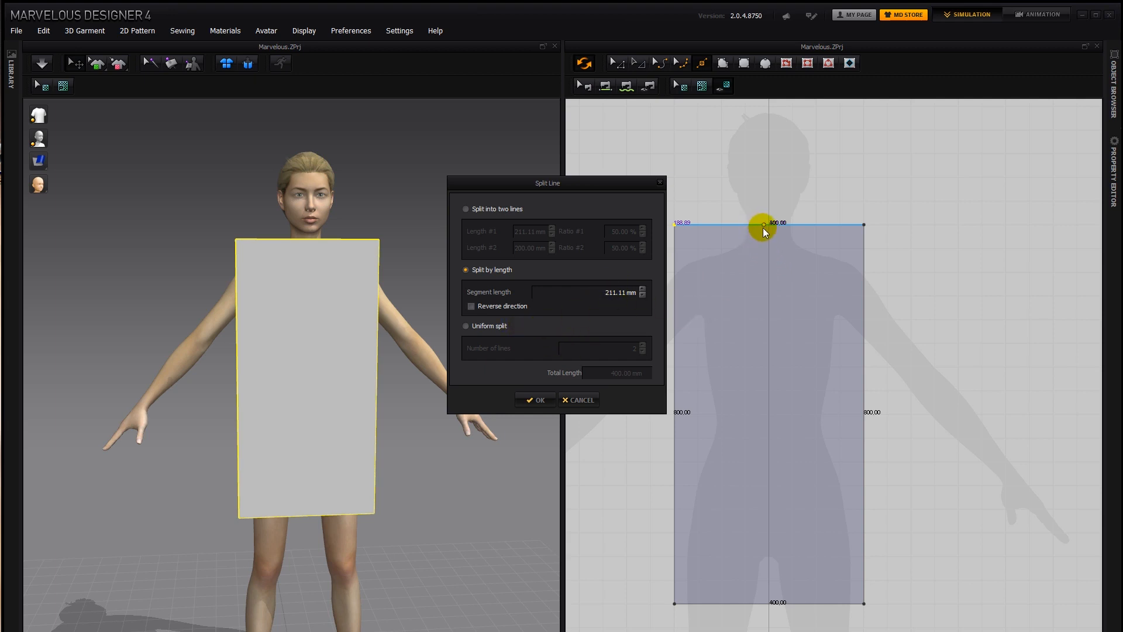
{"action": "double_click", "coordinate": [618, 292]}
{"action": "type", "text": "100"}
{"action": "key", "text": "Return"}
{"action": "double_click", "coordinate": [620, 292]}
{"action": "type", "text": "120"}
{"action": "key", "text": "BackSpace"}
{"action": "type", "text": "60"}
{"action": "left_click", "coordinate": [507, 308]}
- Split the top edge into two lines with Length #2 set to 140 mm
{"action": "left_click", "coordinate": [487, 209]}
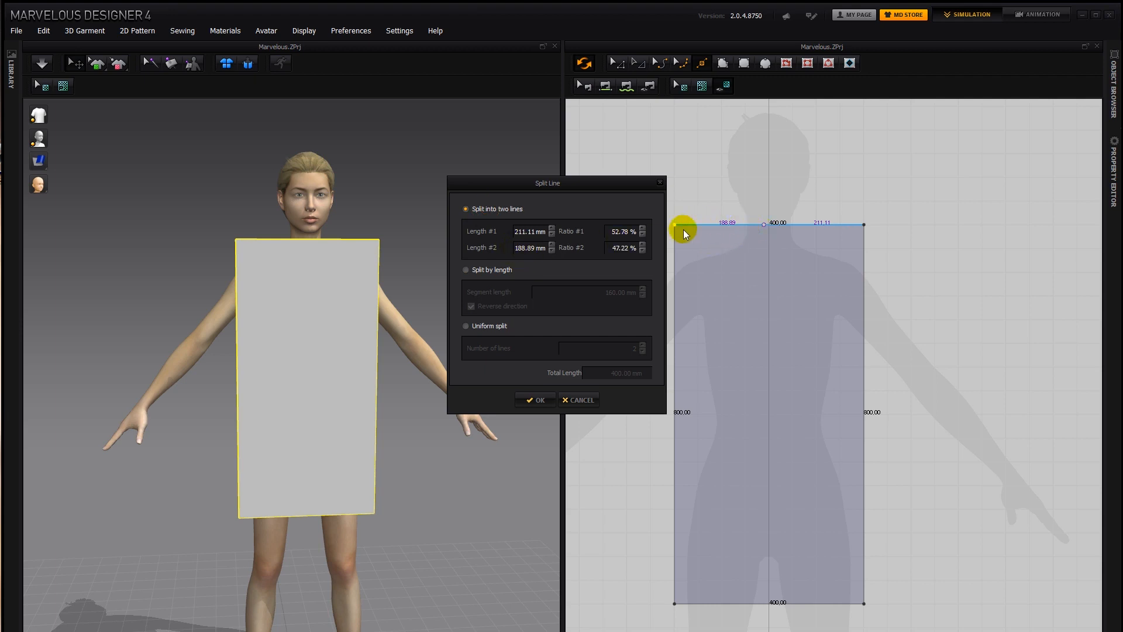
{"action": "double_click", "coordinate": [524, 248]}
{"action": "type", "text": "140"}
{"action": "left_click", "coordinate": [535, 400]}
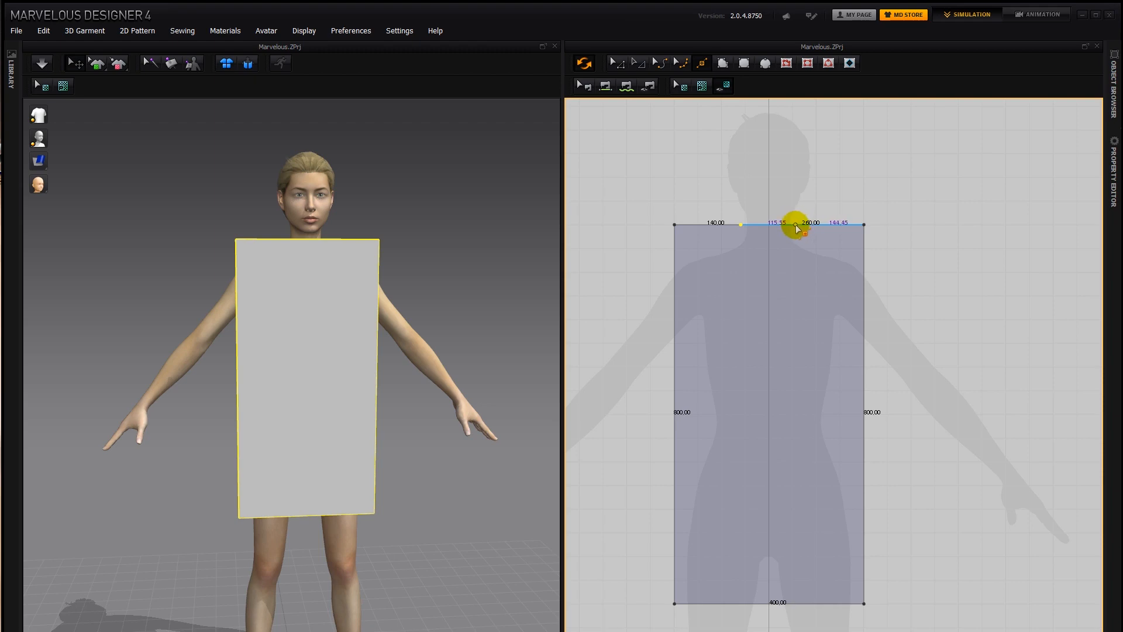
- Split the longer remaining part of the top edge into two lines with Length #1 set to 140 mm
{"action": "right_click", "coordinate": [796, 226]}
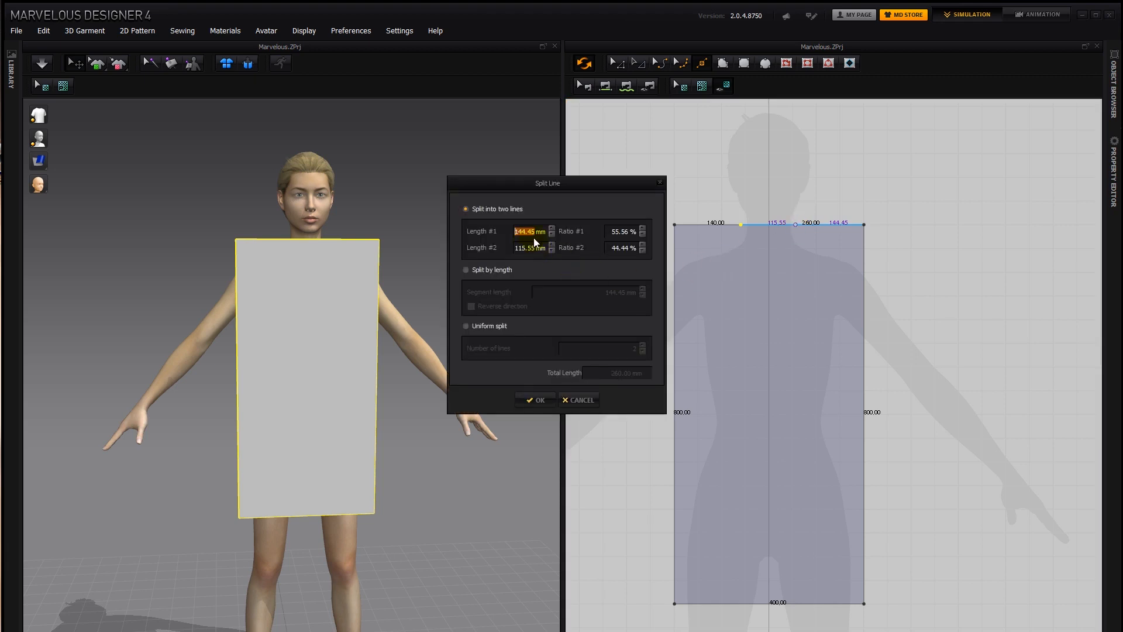
{"action": "type", "text": "140"}
{"action": "left_click", "coordinate": [537, 400]}
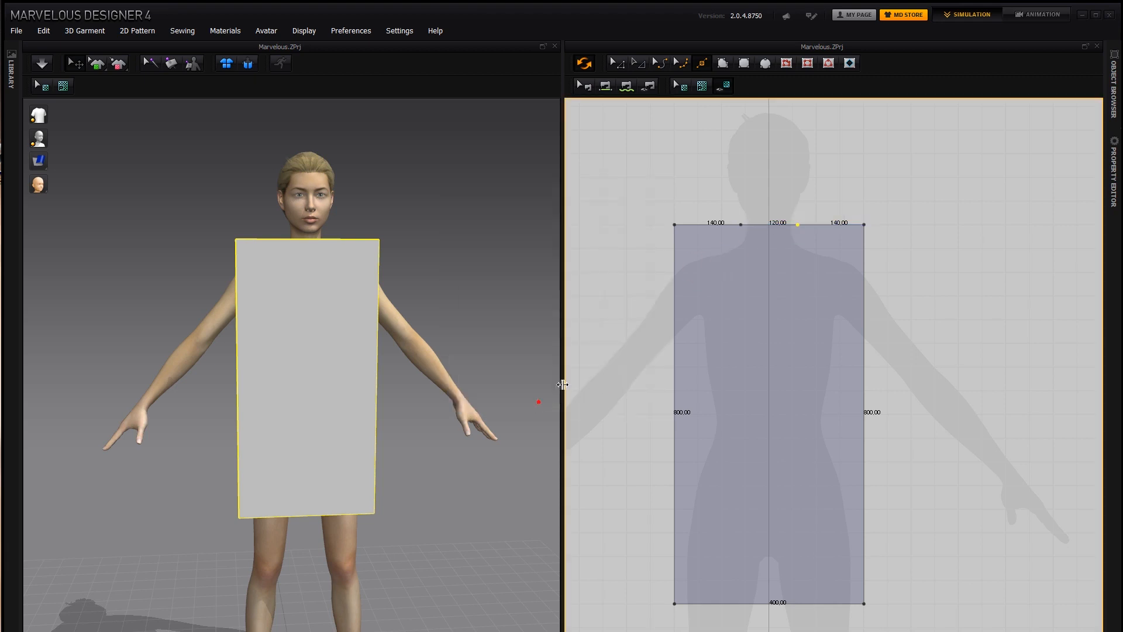
- Split the middle segment of the top edge into two equal 60 mm lines
{"action": "right_click", "coordinate": [770, 228]}
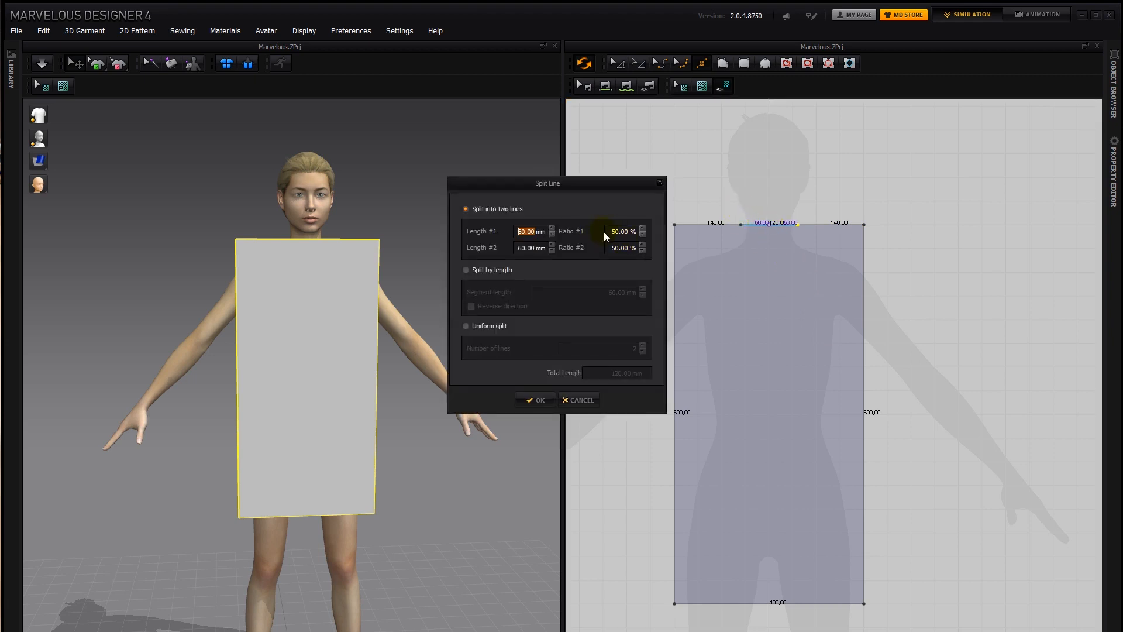
{"action": "left_click", "coordinate": [538, 400]}
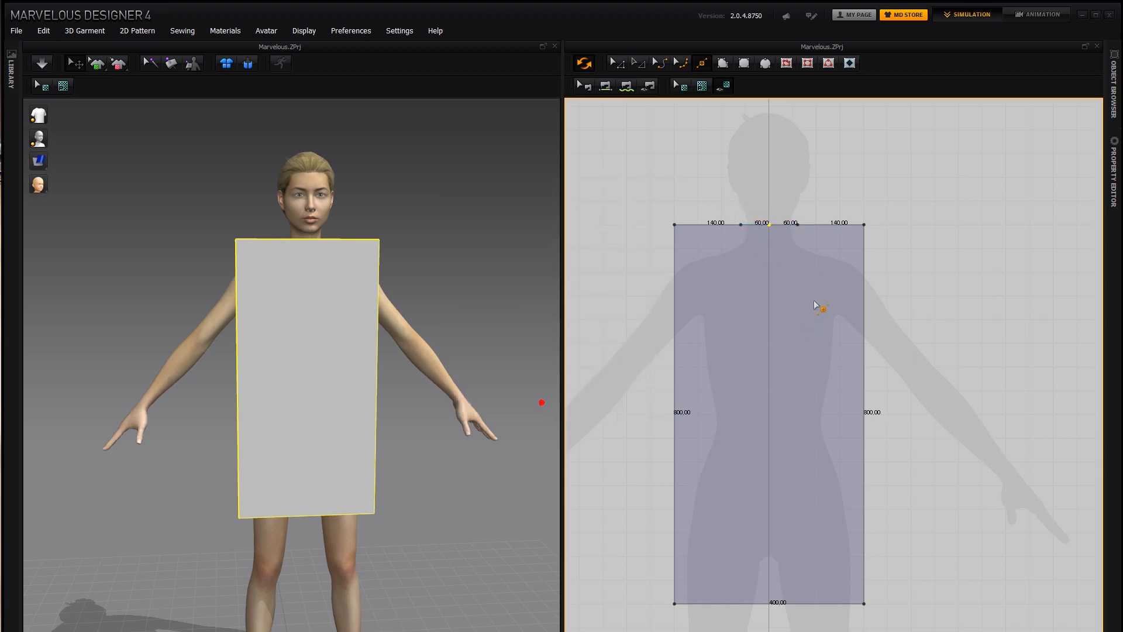
{"action": "left_click", "coordinate": [767, 228]}
- Select the centre point of the top edge for editing
{"action": "left_click", "coordinate": [614, 62]}
{"action": "left_click", "coordinate": [769, 224]}
{"action": "left_click", "coordinate": [767, 225]}
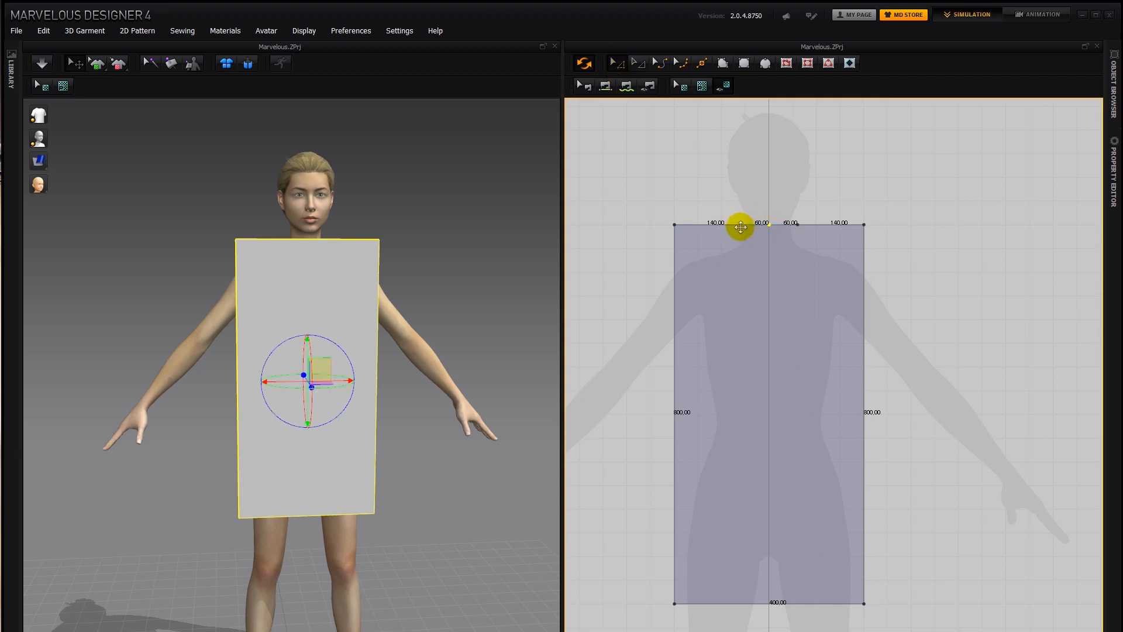
{"action": "left_click_drag", "start_coordinate": [740, 227], "coordinate": [754, 224]}
{"action": "left_click", "coordinate": [745, 210]}
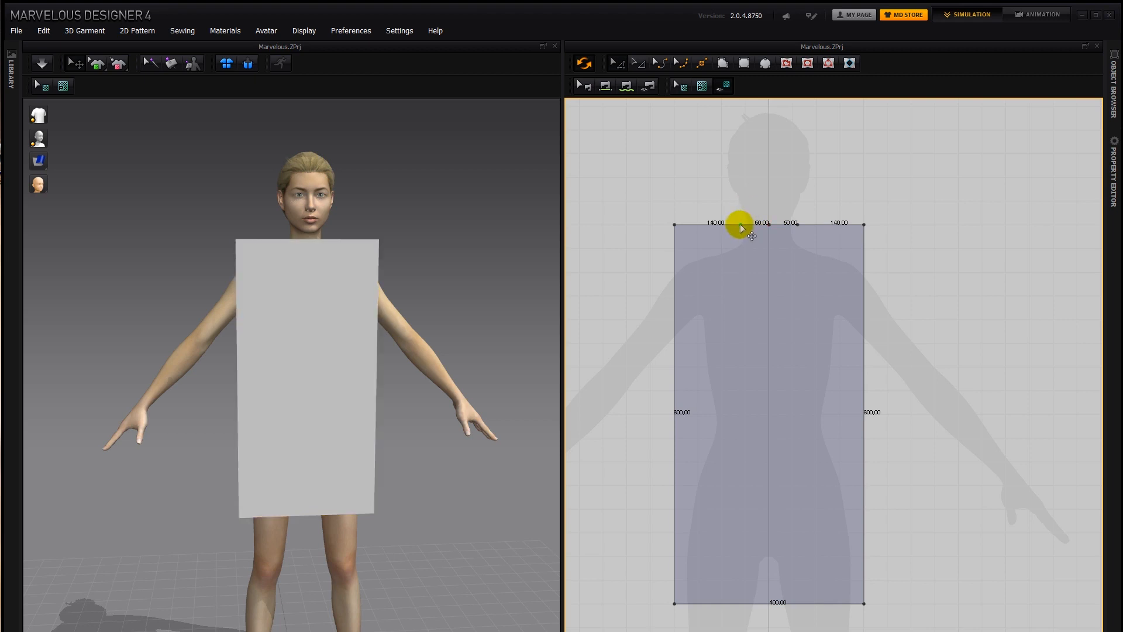
{"action": "left_click", "coordinate": [740, 224]}
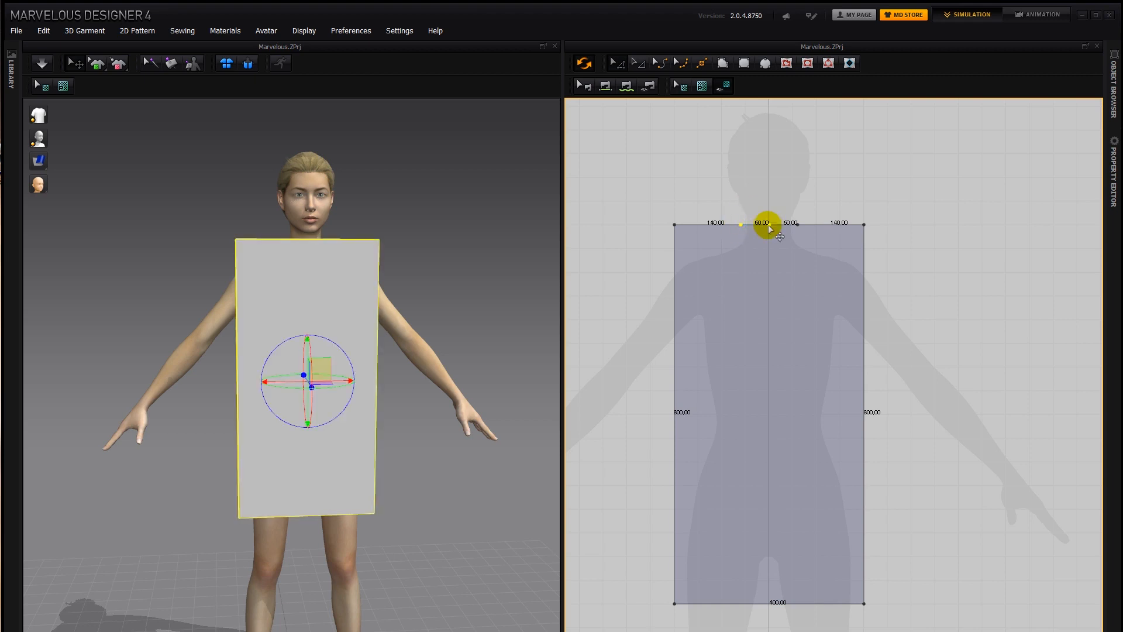
{"action": "left_click_drag", "start_coordinate": [768, 226], "coordinate": [767, 209]}
{"action": "key", "text": "ctrl+z"}
{"action": "left_click", "coordinate": [799, 202]}
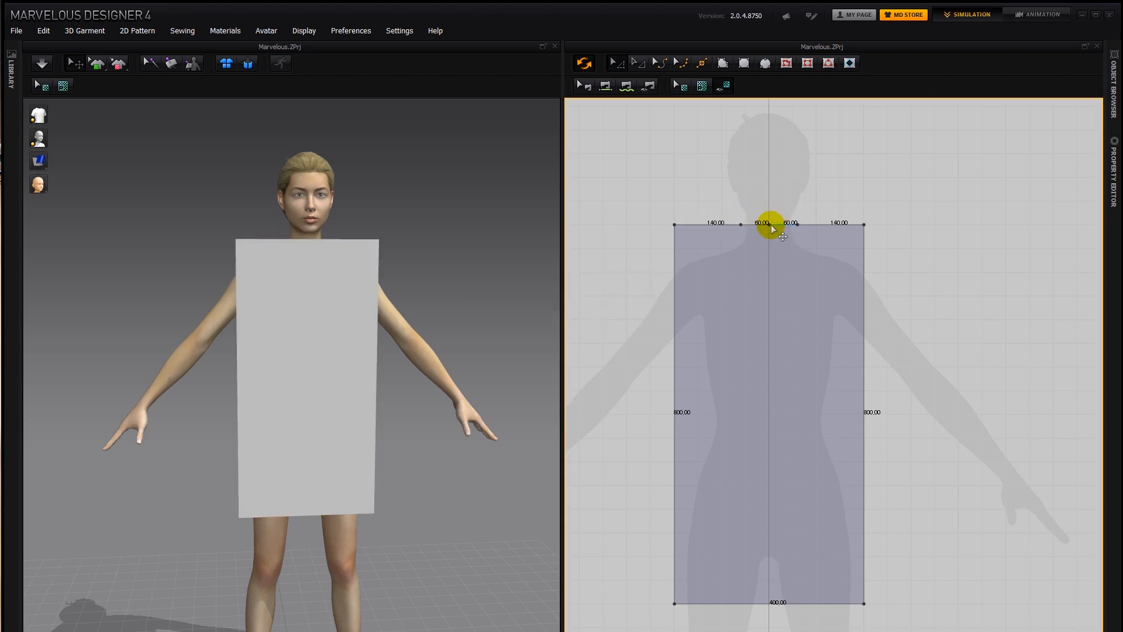
- Move the top edge's centre point straight down to form a V neckline with sides about 179 mm long
{"action": "left_click", "coordinate": [770, 225]}
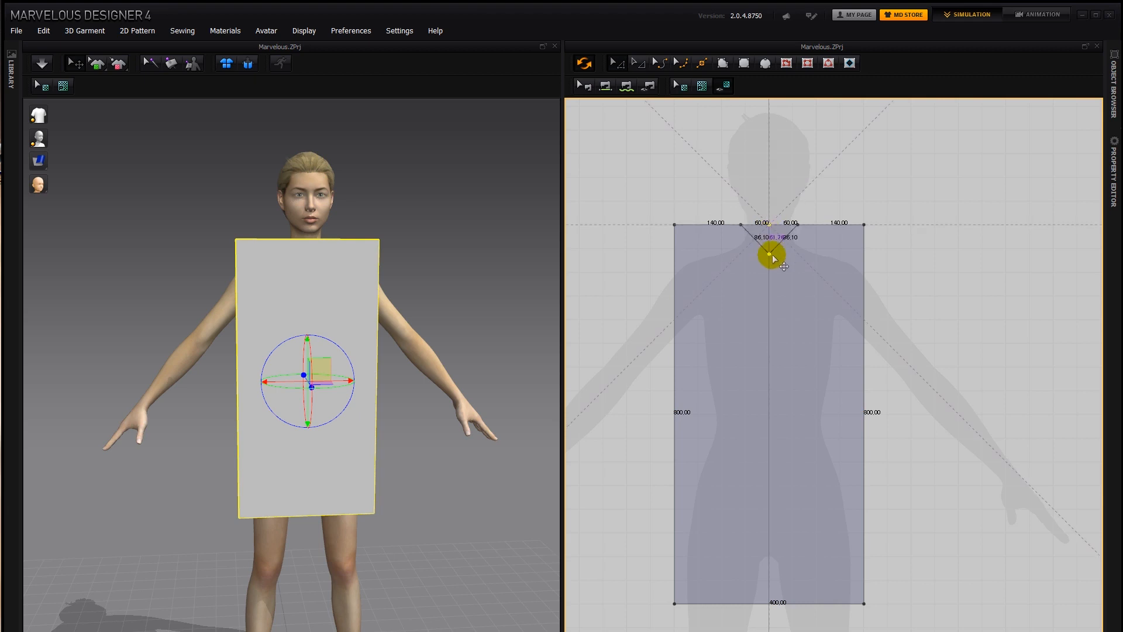
{"action": "left_click_drag", "start_coordinate": [769, 287], "coordinate": [817, 221]}
{"action": "left_click_drag", "start_coordinate": [770, 282], "coordinate": [767, 304]}
{"action": "left_click", "coordinate": [775, 239]}
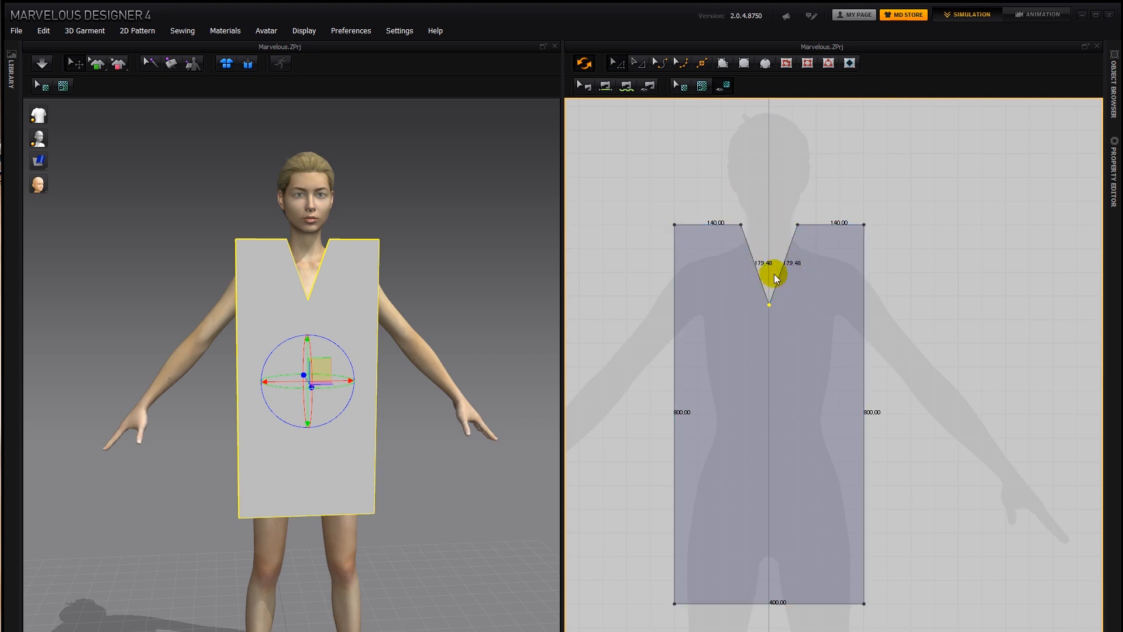
- Try converting the V neckline's lowest point to a curve point and undo the conversion
{"action": "right_click", "coordinate": [769, 305]}
{"action": "left_click", "coordinate": [786, 326]}
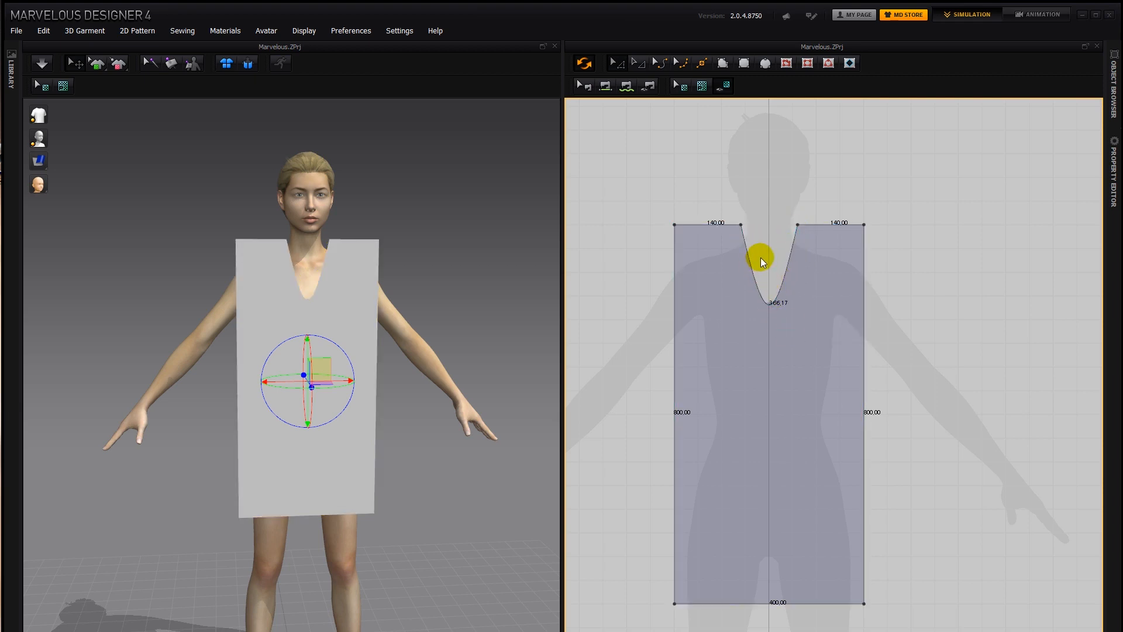
{"action": "key", "text": "ctrl+z"}
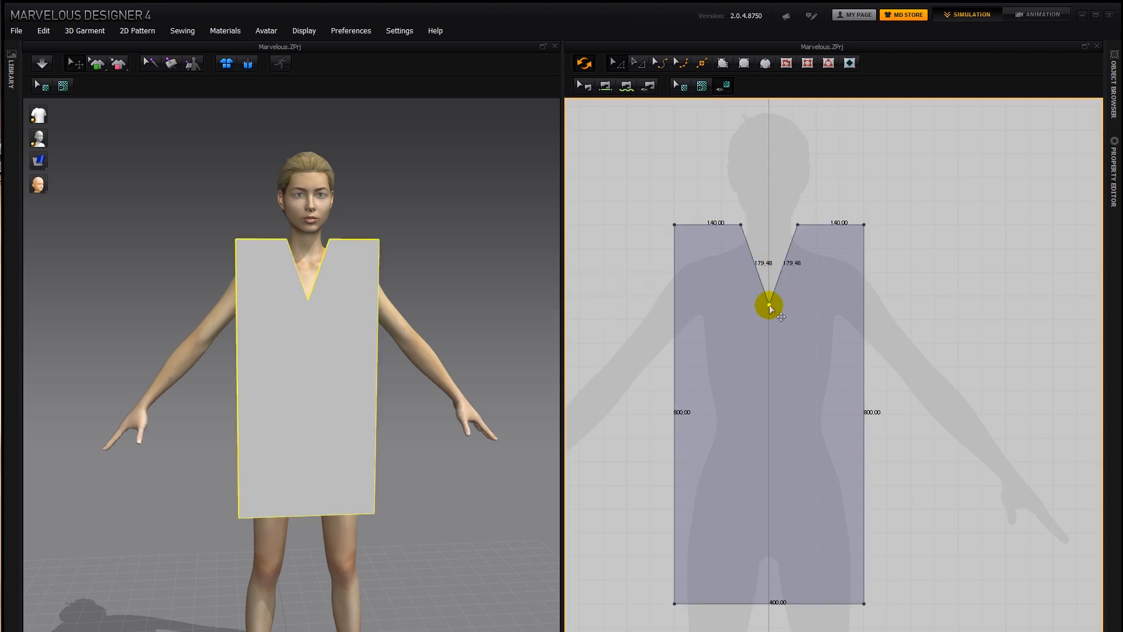
- Convert the V neckline's lowest point to a curve point and activate the Edit Curvature tool
{"action": "right_click", "coordinate": [769, 304]}
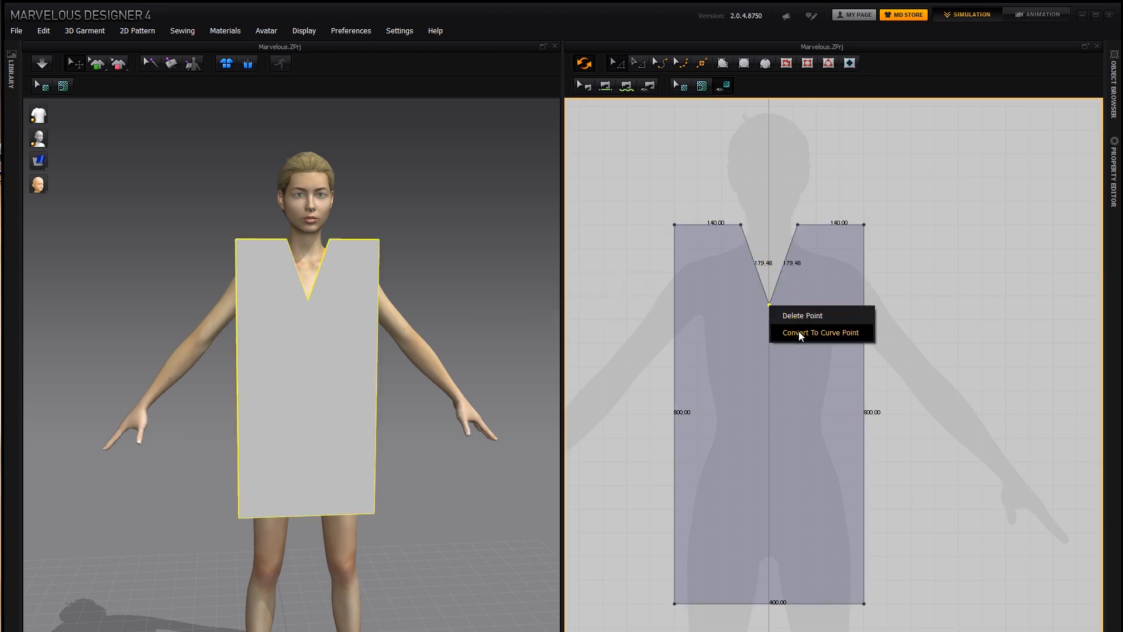
{"action": "left_click", "coordinate": [798, 329]}
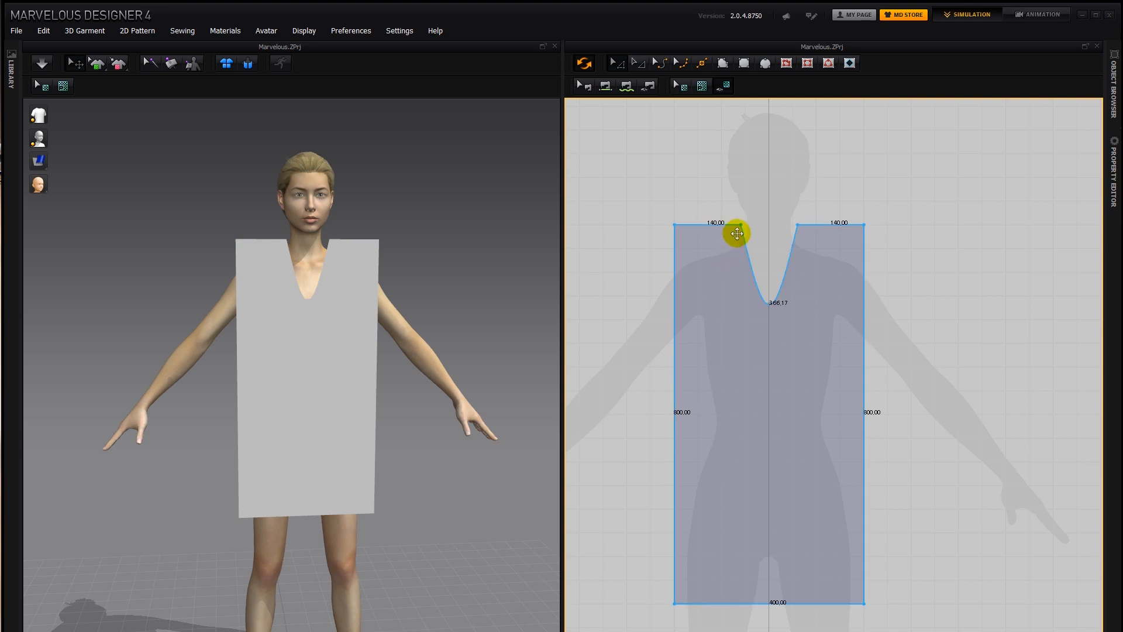
{"action": "left_click", "coordinate": [658, 64]}
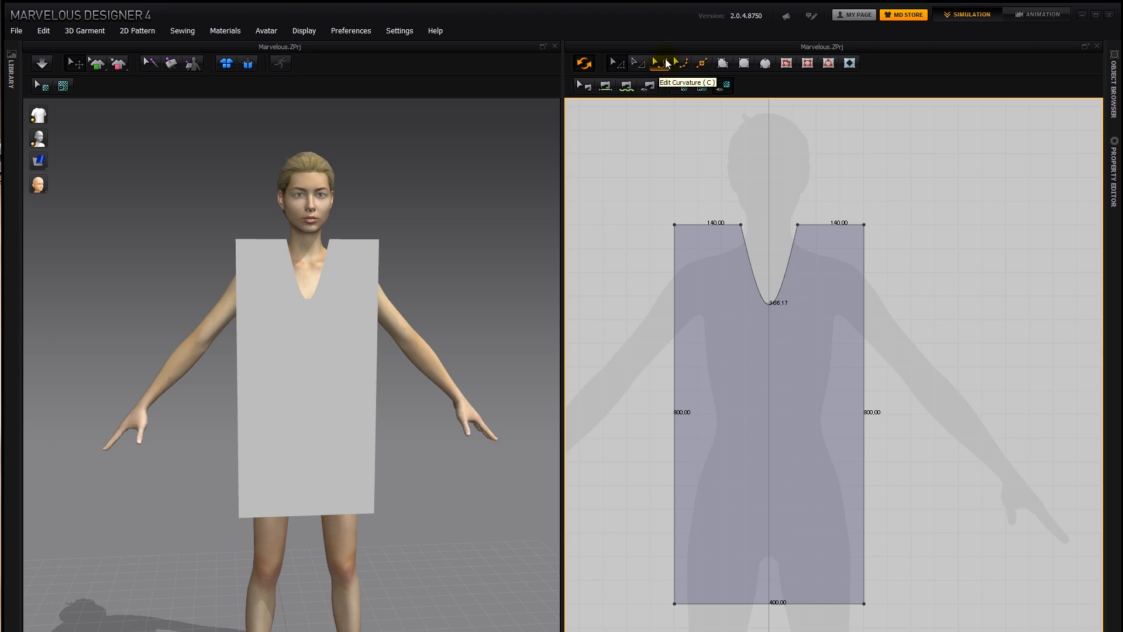
- Try reshaping the curved neckline with Edit Curvature by pulling its lowest part and its sides
{"action": "left_click_drag", "start_coordinate": [745, 234], "coordinate": [749, 264]}
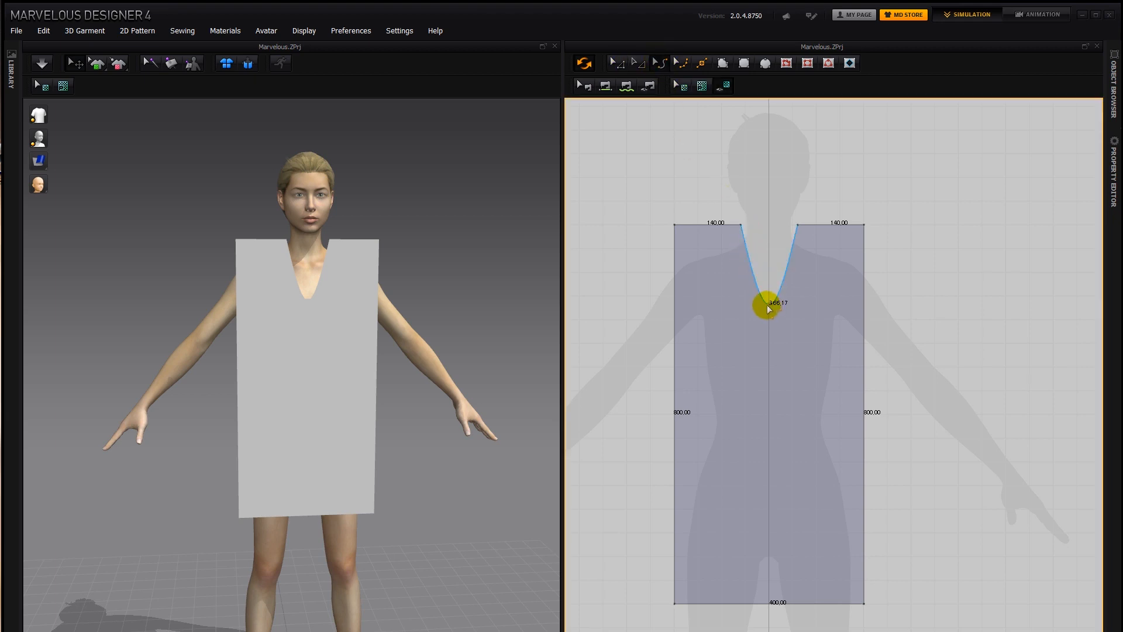
{"action": "left_click_drag", "start_coordinate": [767, 304], "coordinate": [769, 256]}
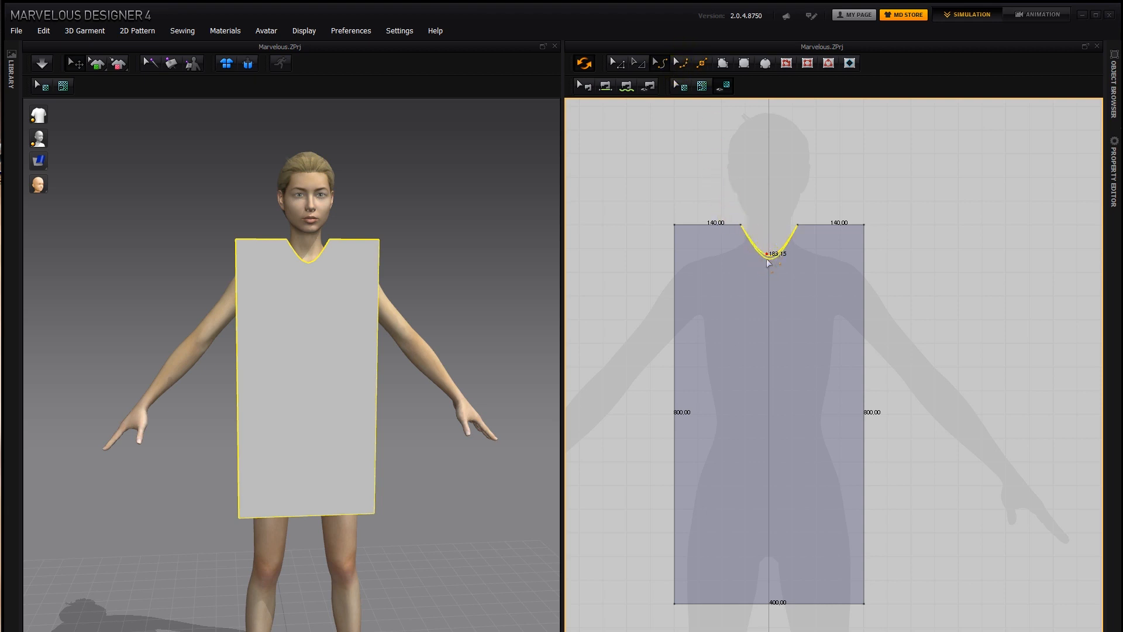
{"action": "left_click_drag", "start_coordinate": [769, 256], "coordinate": [768, 301]}
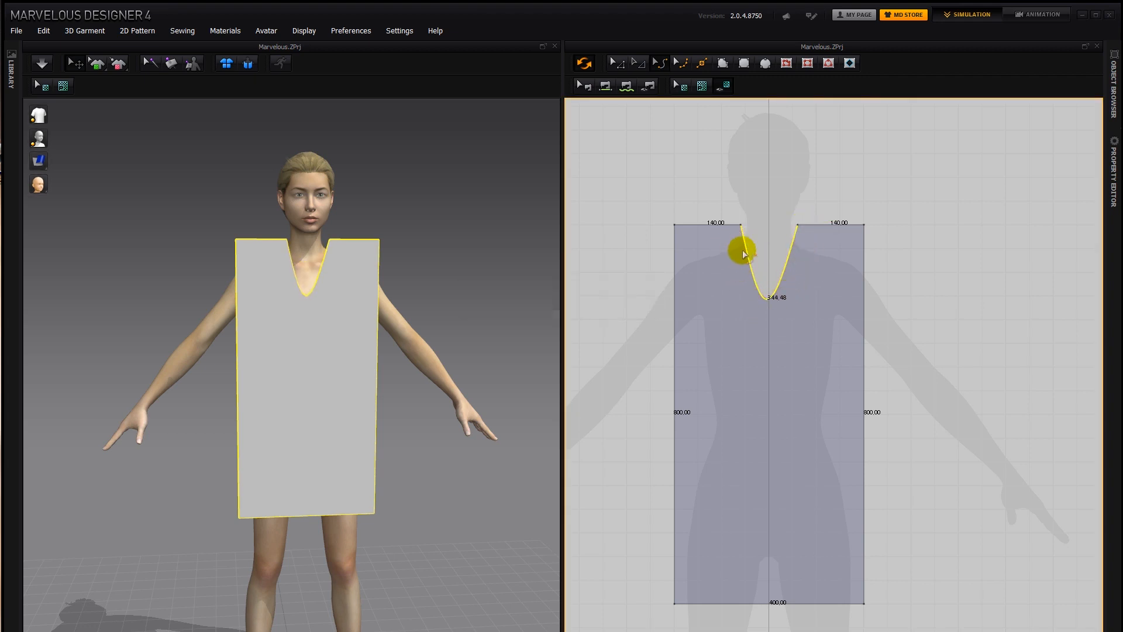
{"action": "left_click_drag", "start_coordinate": [748, 256], "coordinate": [803, 259]}
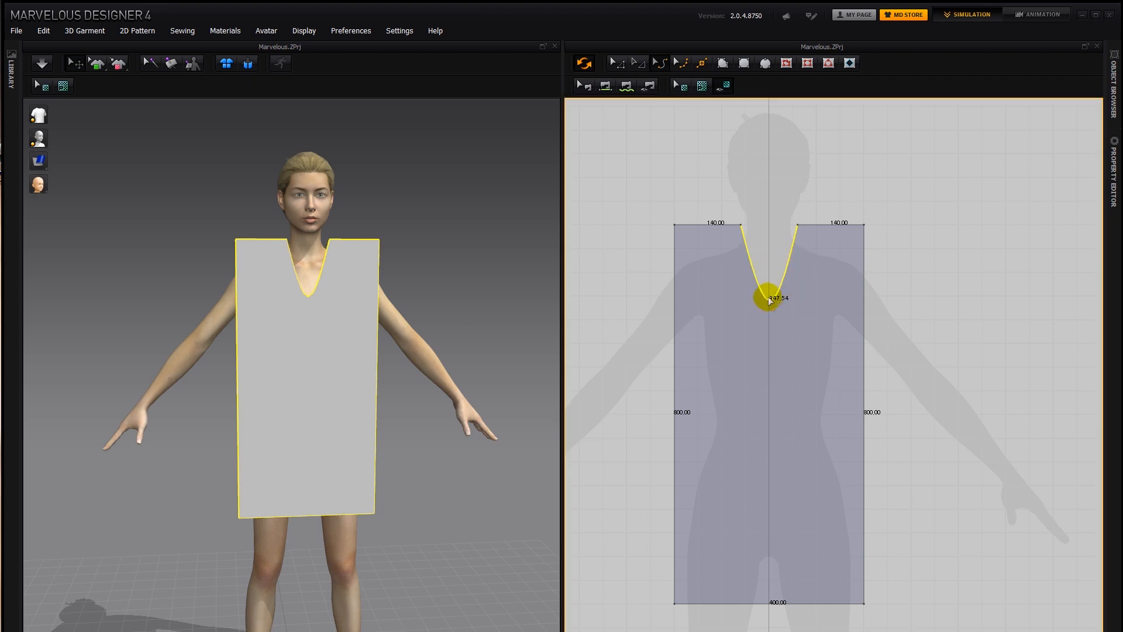
{"action": "mouse_move", "coordinate": [769, 296]}
{"action": "left_mouse_down"}
{"action": "mouse_move", "coordinate": [768, 252]}
{"action": "mouse_move", "coordinate": [804, 258]}
{"action": "mouse_move", "coordinate": [765, 262]}
{"action": "mouse_move", "coordinate": [759, 281]}
{"action": "left_mouse_up"}
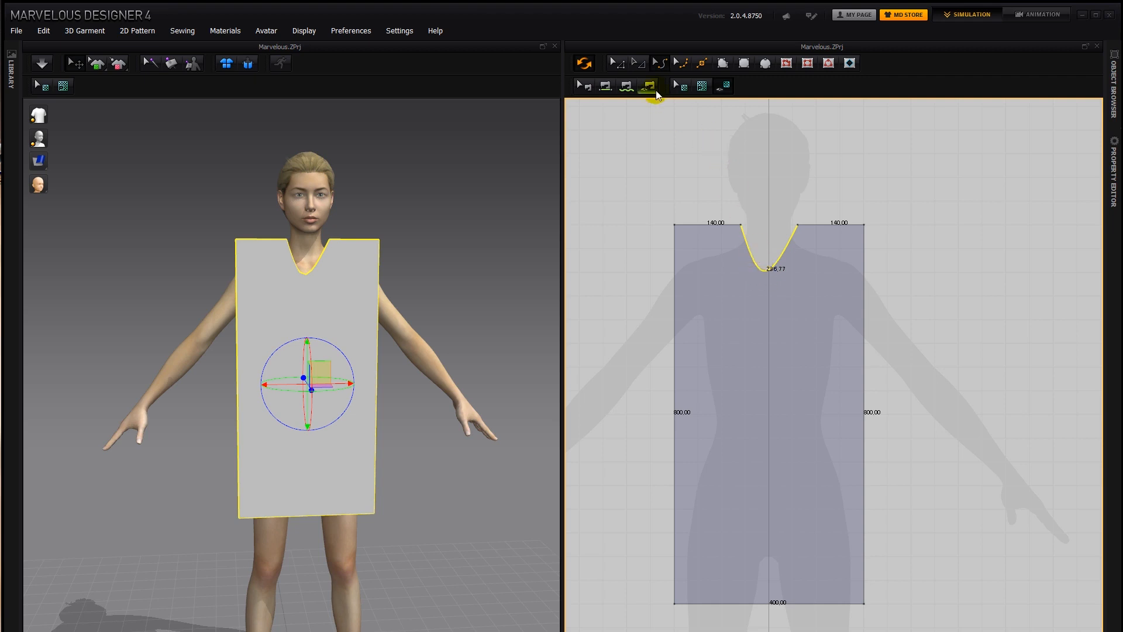
- Delete the curve point at the neckline's lowest point
{"action": "left_click", "coordinate": [681, 64]}
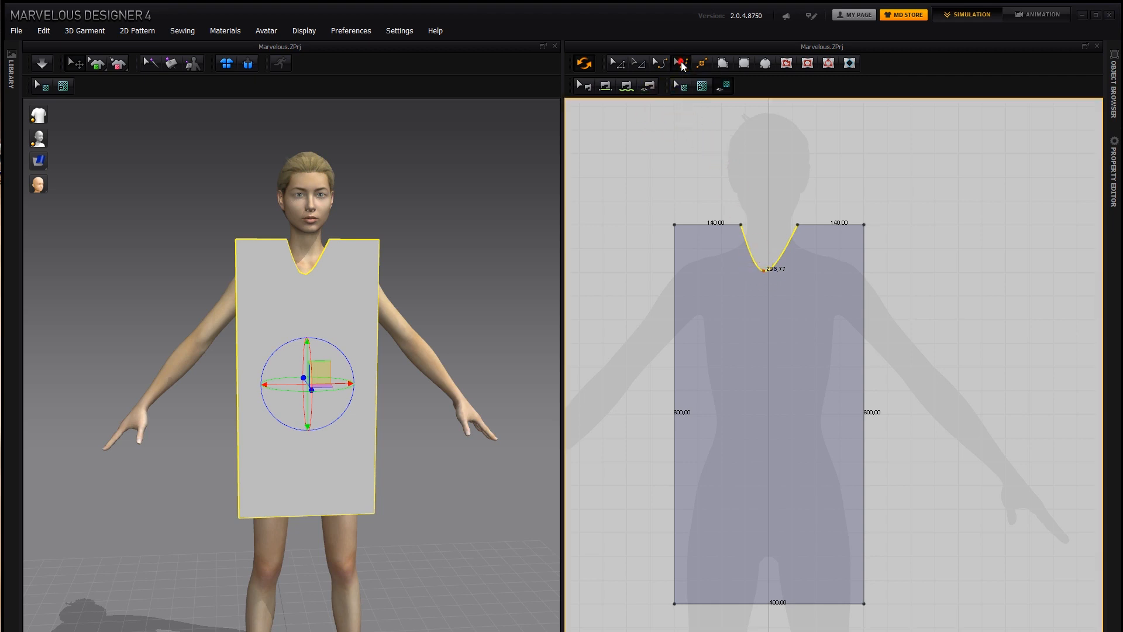
{"action": "left_click", "coordinate": [764, 271]}
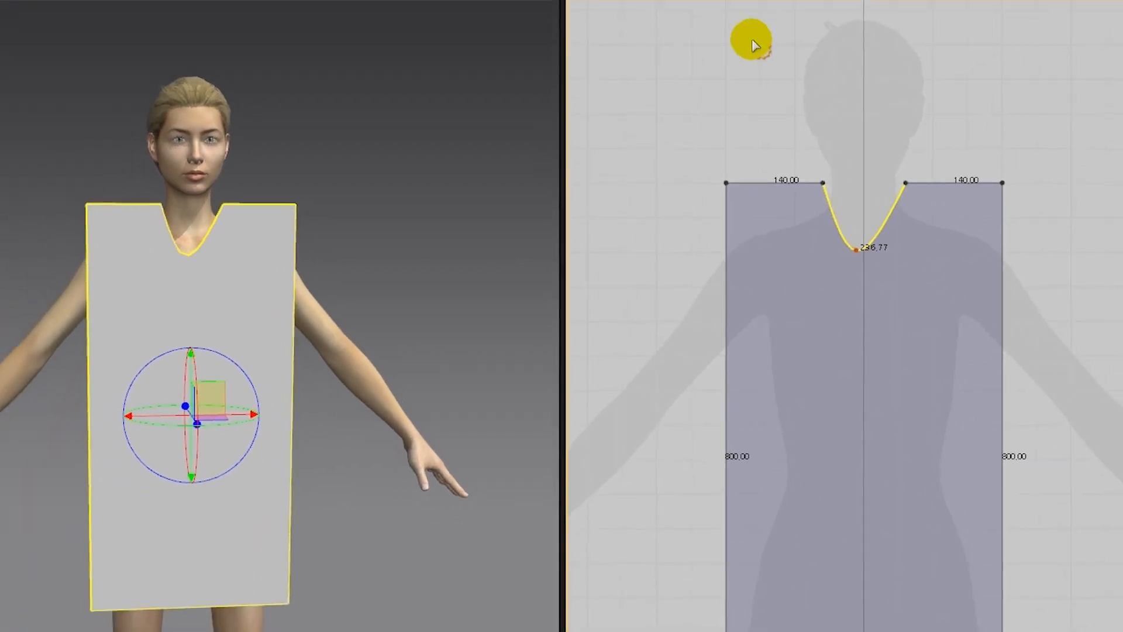
{"action": "right_click", "coordinate": [855, 250]}
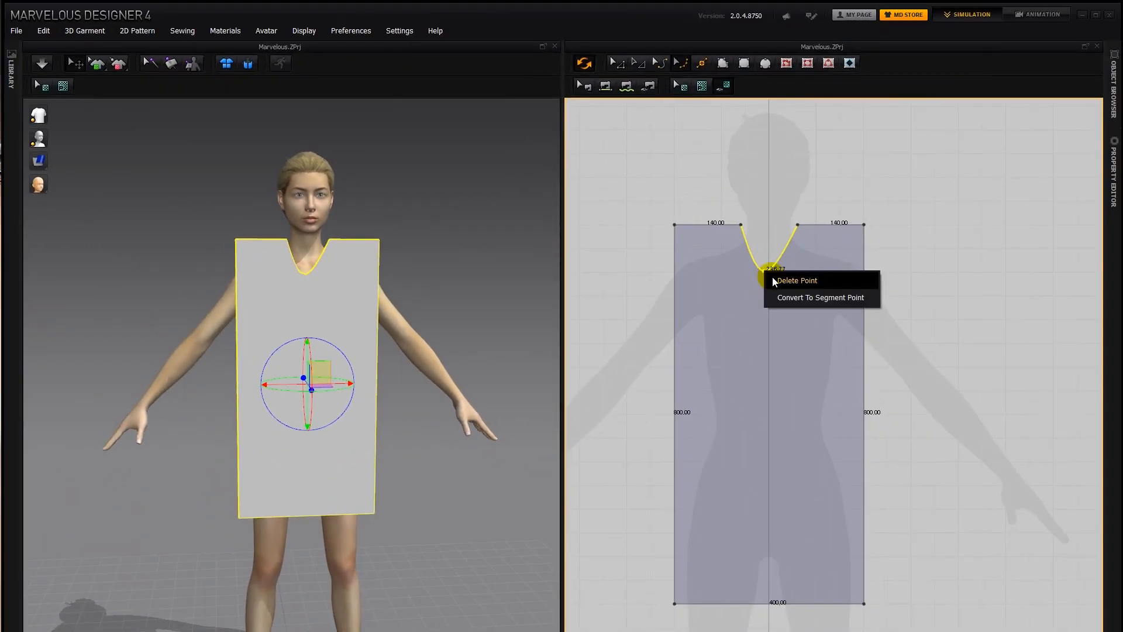
{"action": "left_click", "coordinate": [797, 281]}
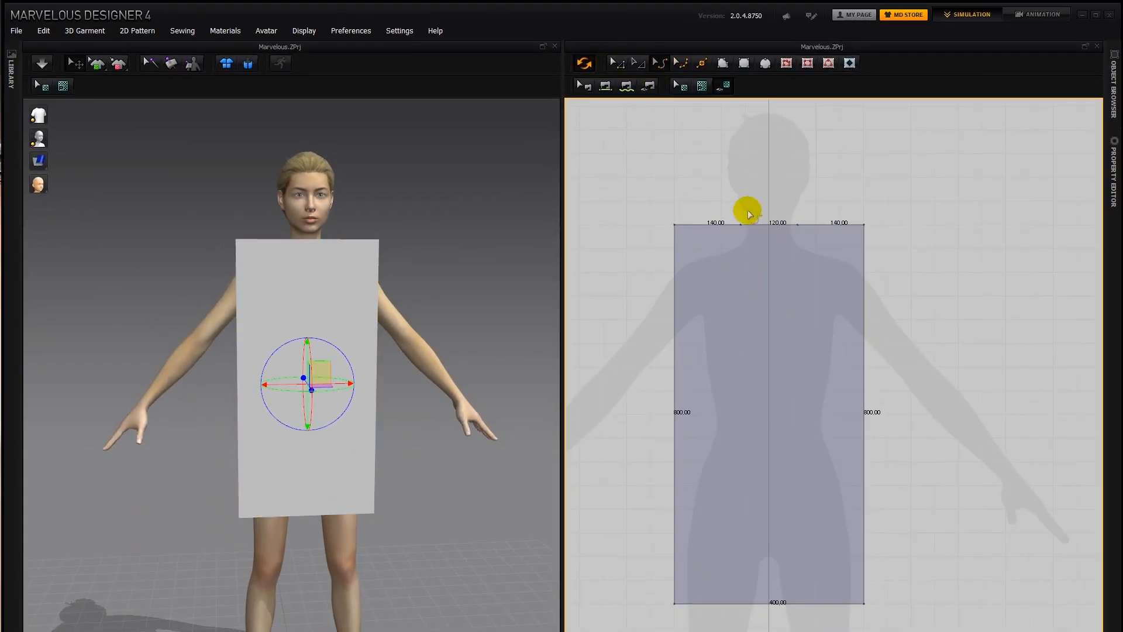
- Try curving the straight neckline edge downward with one curve point centred on the midline, and delete that point
{"action": "left_click_drag", "start_coordinate": [768, 225], "coordinate": [775, 331]}
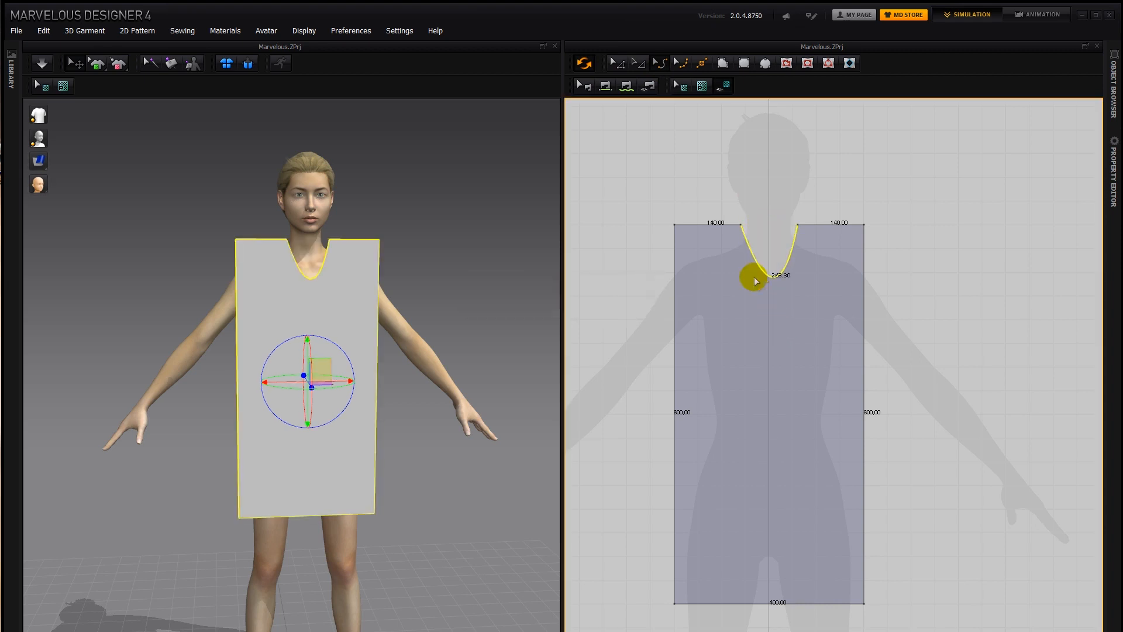
{"action": "left_click", "coordinate": [682, 68]}
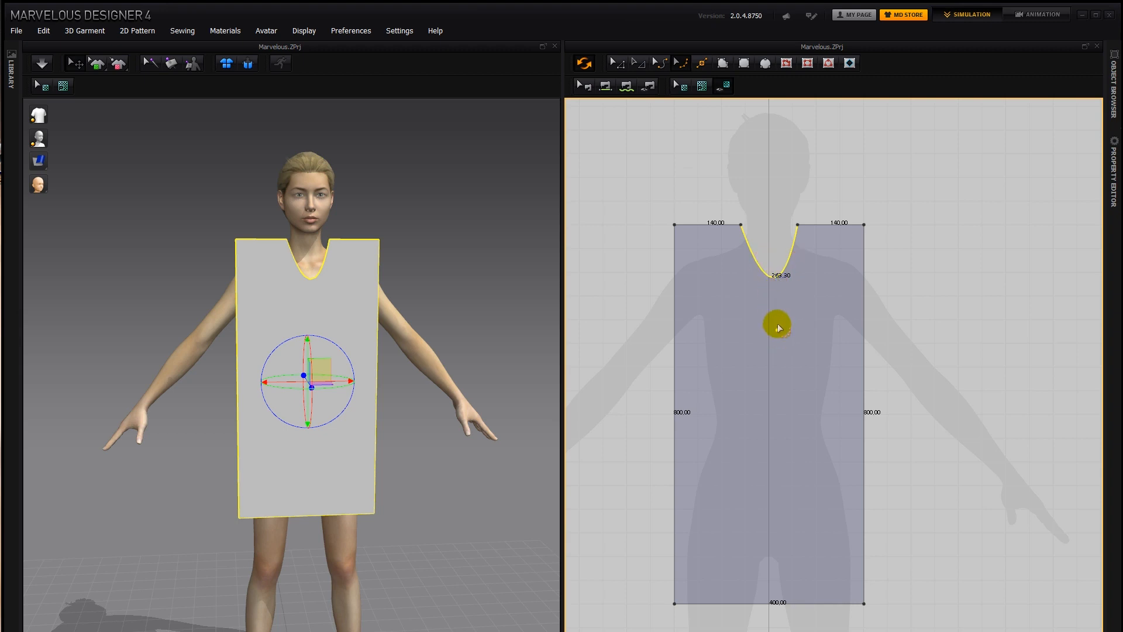
{"action": "mouse_move", "coordinate": [767, 331]}
{"action": "left_mouse_down"}
{"action": "mouse_move", "coordinate": [768, 349]}
{"action": "mouse_move", "coordinate": [769, 315]}
{"action": "left_mouse_up"}
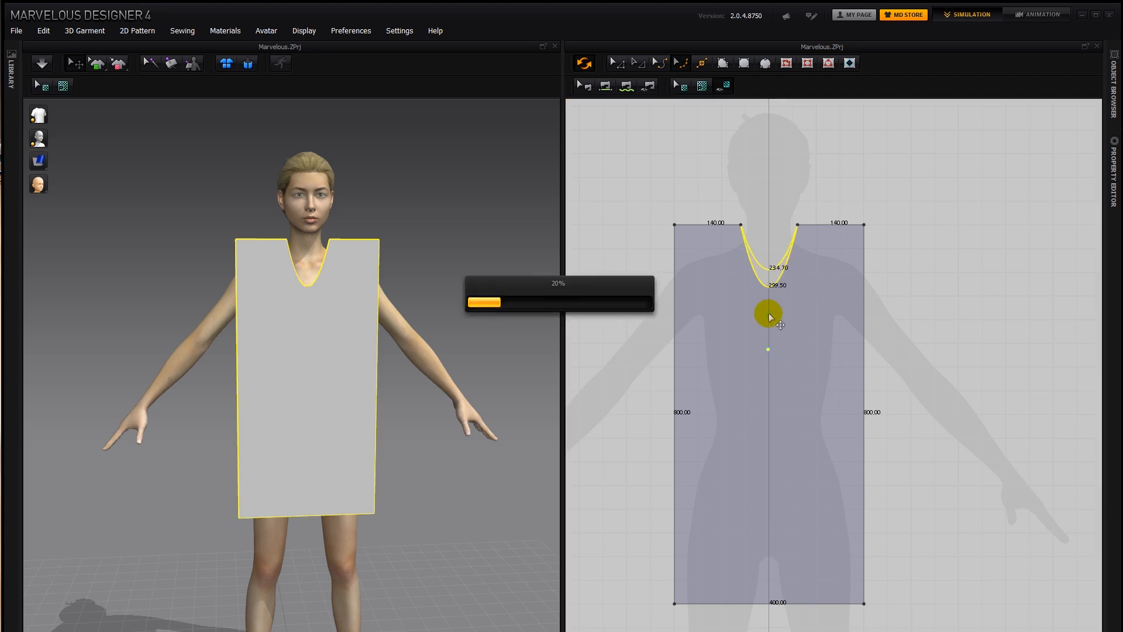
{"action": "right_click", "coordinate": [769, 314]}
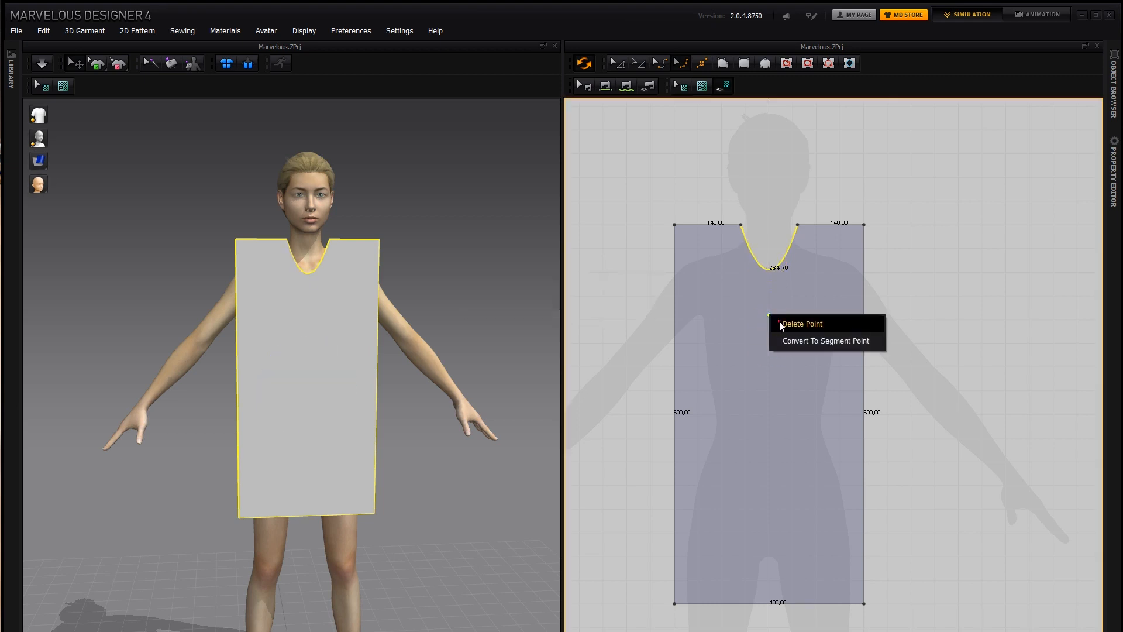
{"action": "left_click", "coordinate": [779, 321]}
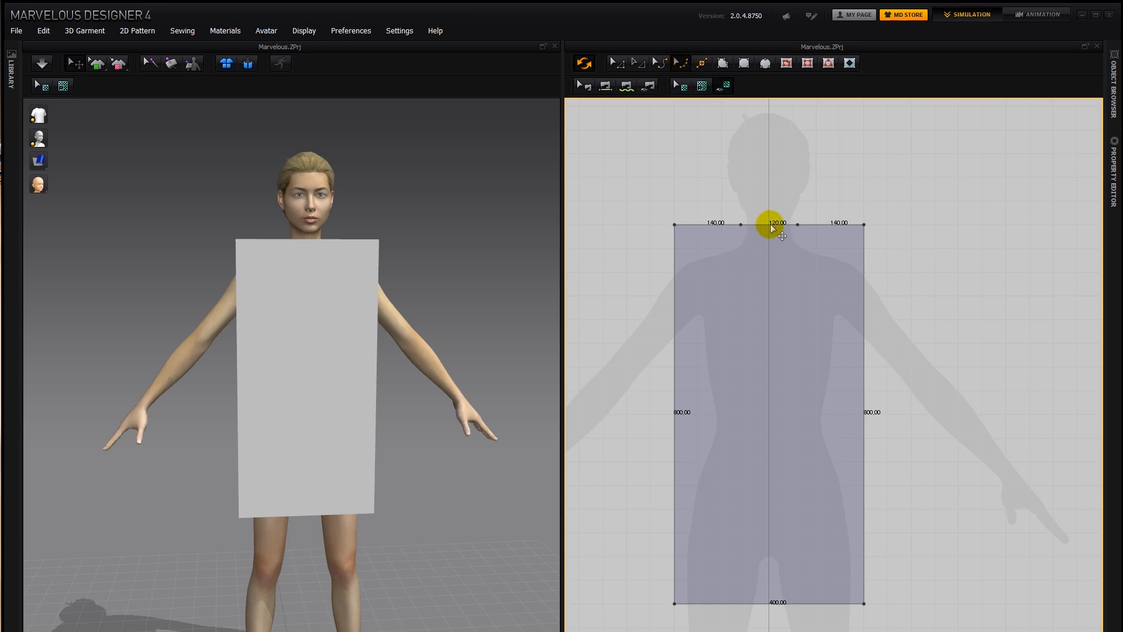
- Add curve points at the centre and both sides of the neckline edge, shaping a U neckline about 395 mm long
{"action": "left_click", "coordinate": [767, 224]}
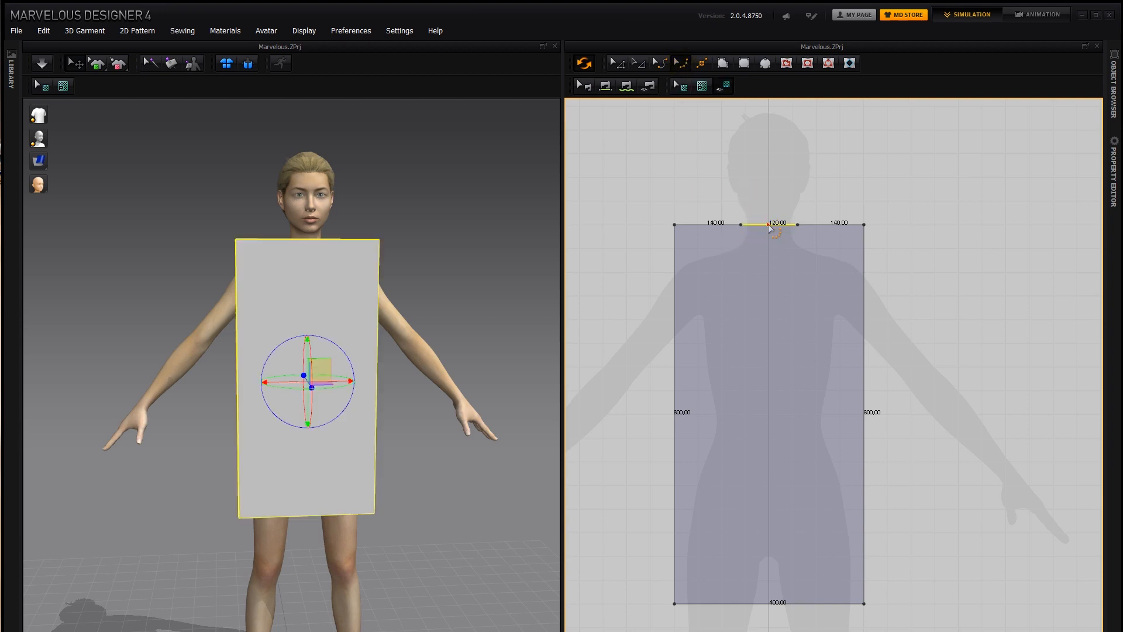
{"action": "left_click_drag", "start_coordinate": [768, 225], "coordinate": [759, 279]}
- Try adding an extra curve point between the neckline's lowest point and its right side point, and undo it
{"action": "left_click", "coordinate": [789, 292]}
{"action": "key", "text": "Delete"}
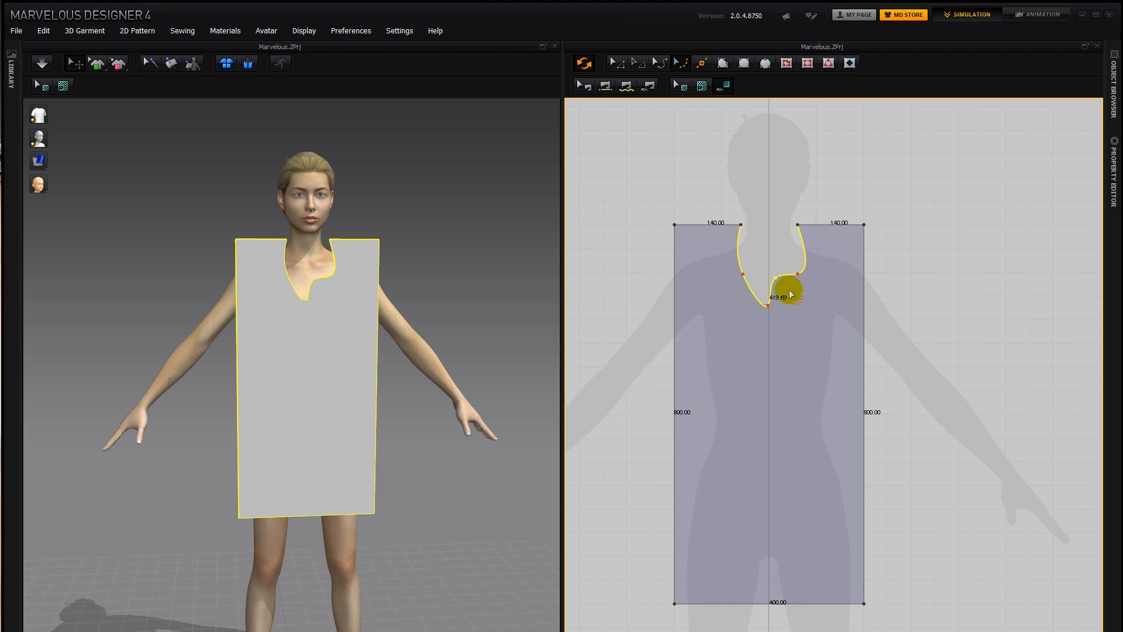
{"action": "key", "text": "ctrl+z"}
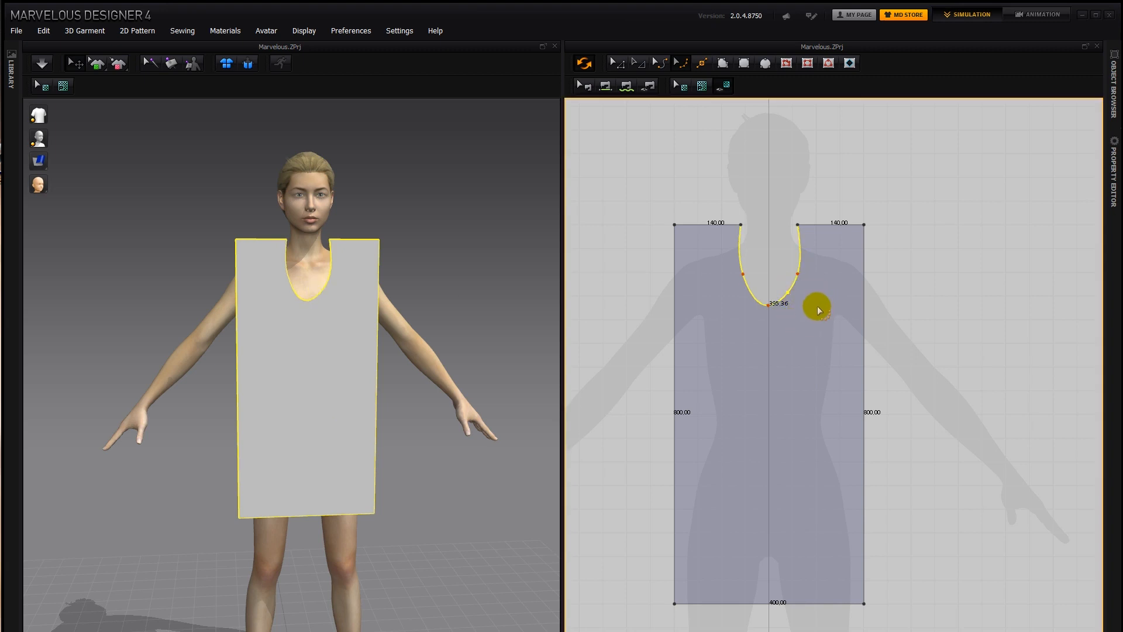
{"action": "key", "text": "ctrl+z"}
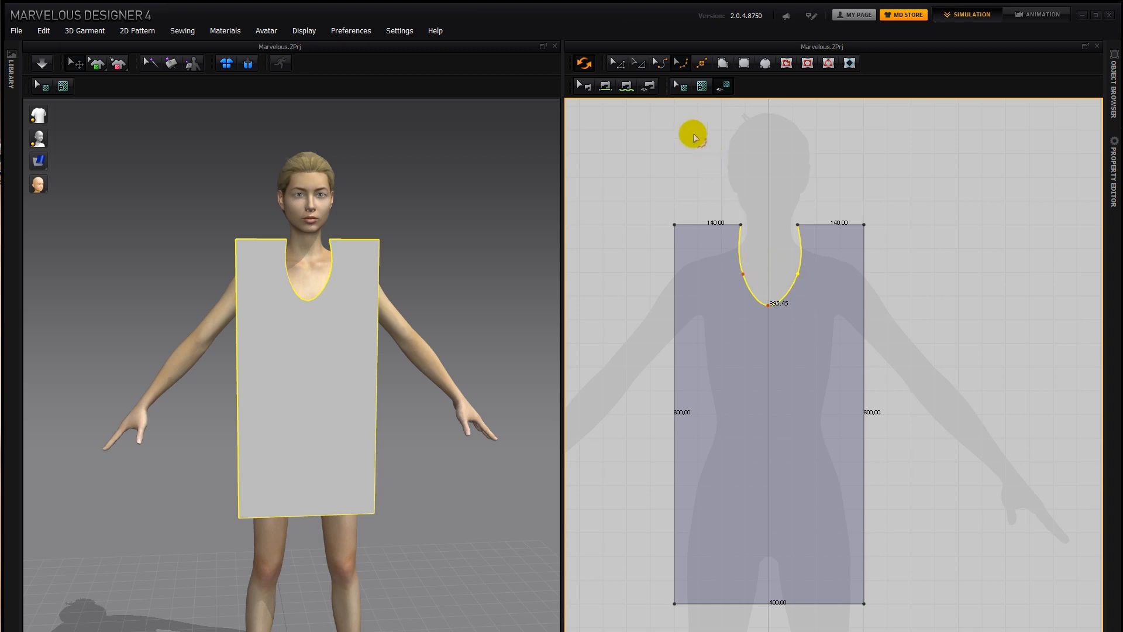
- Move the neckline's two side curve points inward with Edit Curve Point to make the curve about 379 mm long
{"action": "left_click", "coordinate": [657, 65]}
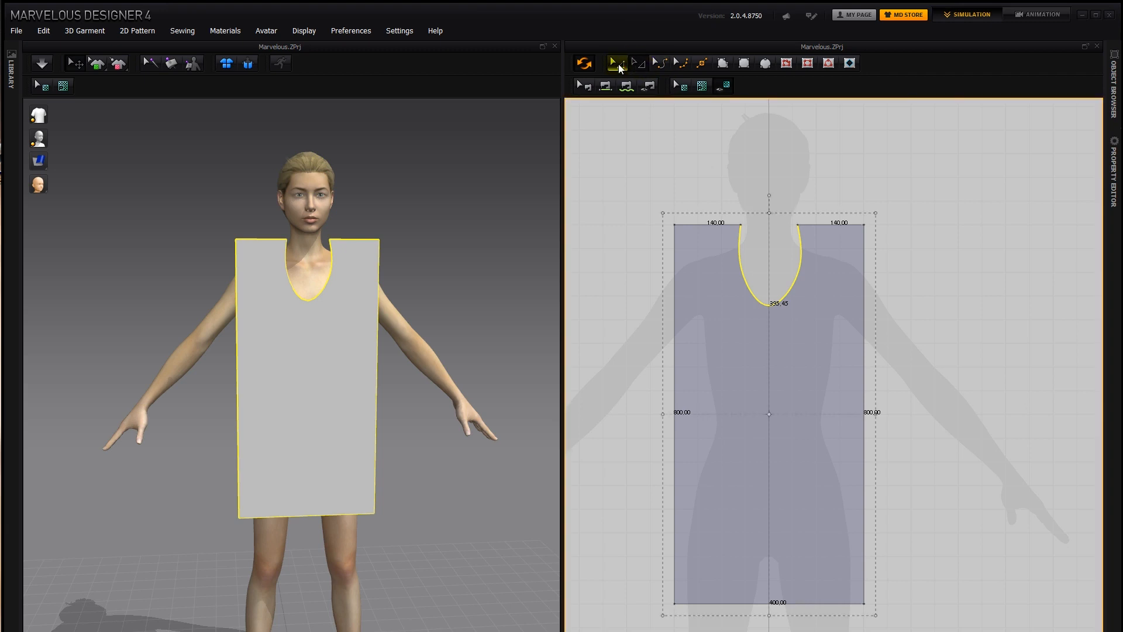
{"action": "left_click", "coordinate": [658, 64]}
{"action": "left_click", "coordinate": [680, 64]}
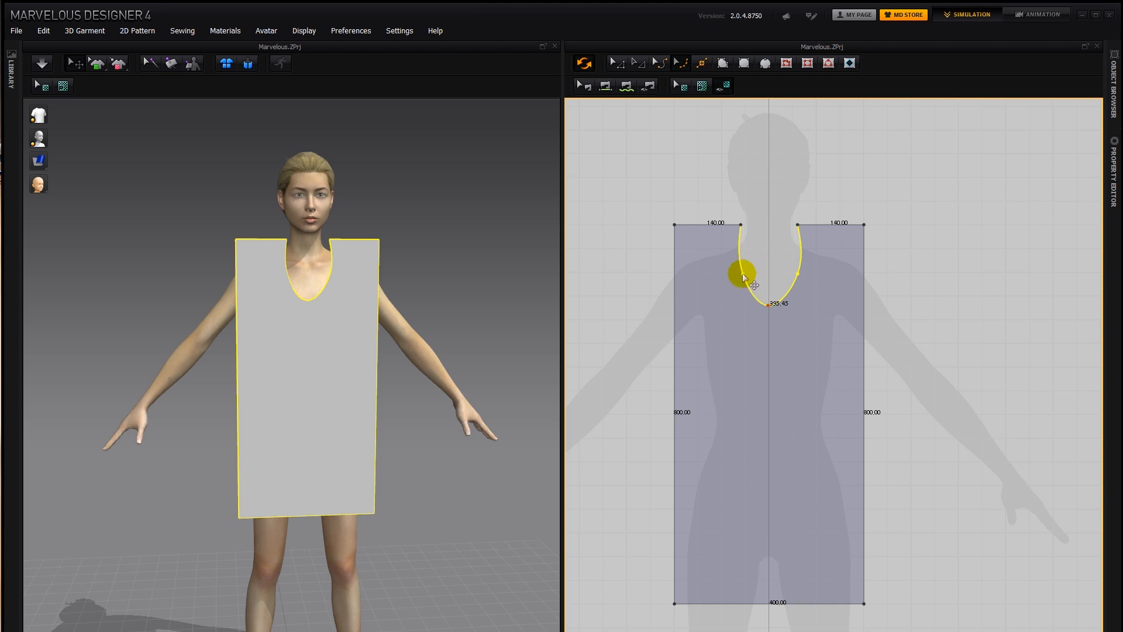
{"action": "left_click_drag", "start_coordinate": [743, 277], "coordinate": [791, 274]}
{"action": "left_click", "coordinate": [799, 274]}
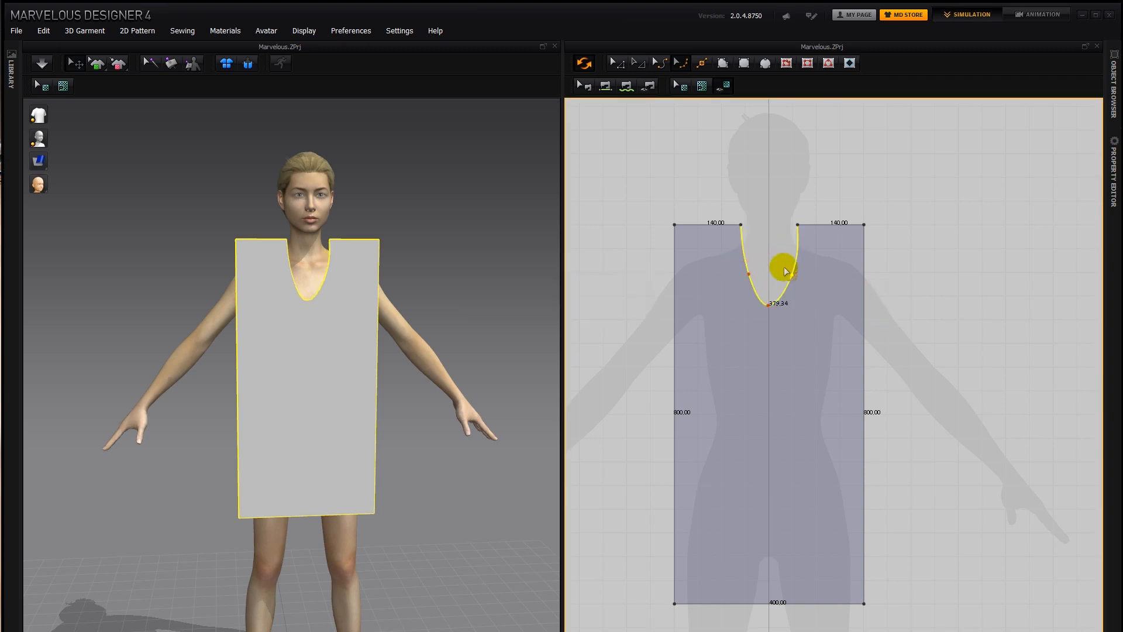
- Set the 2D pattern window's grid distance to 5 mm
{"action": "right_click", "coordinate": [886, 278]}
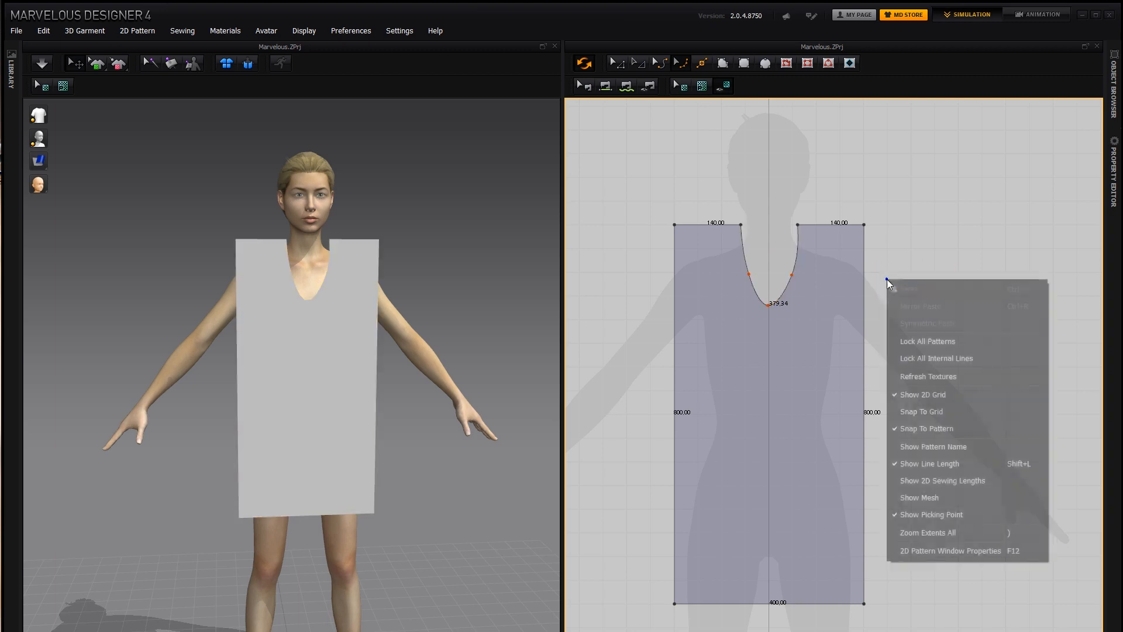
{"action": "left_click", "coordinate": [928, 548]}
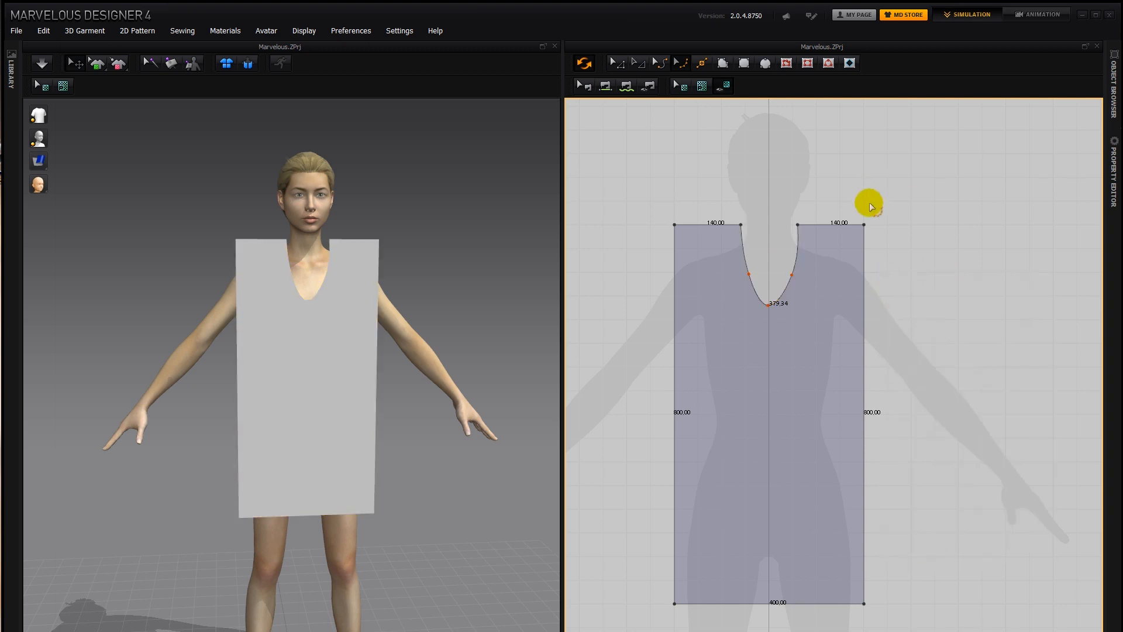
{"action": "left_click", "coordinate": [1113, 173]}
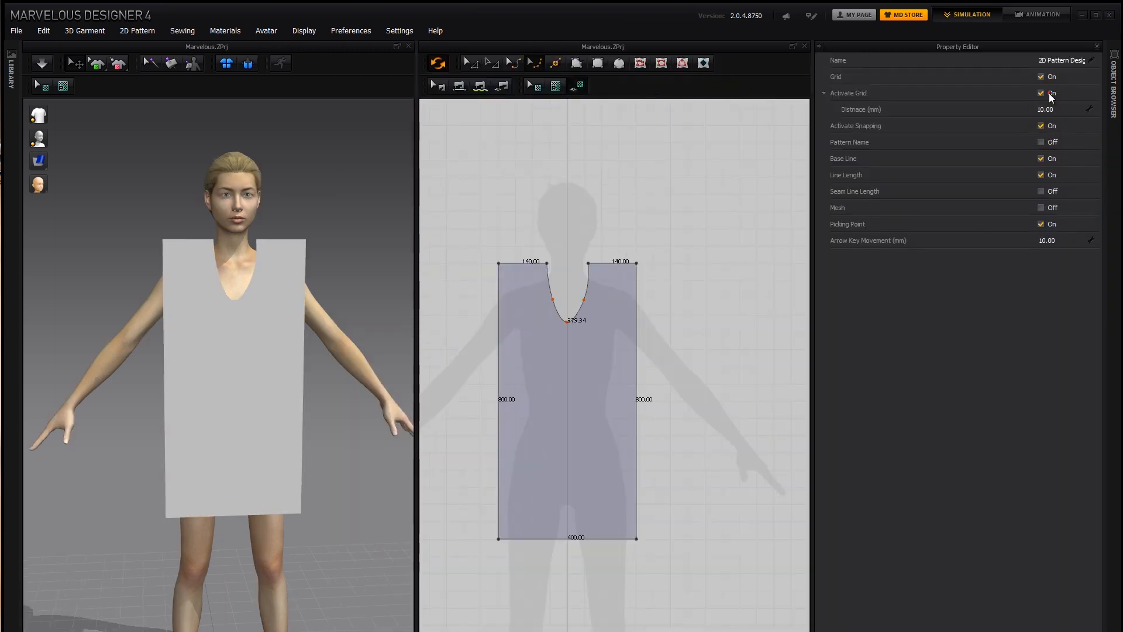
{"action": "left_click", "coordinate": [1050, 113]}
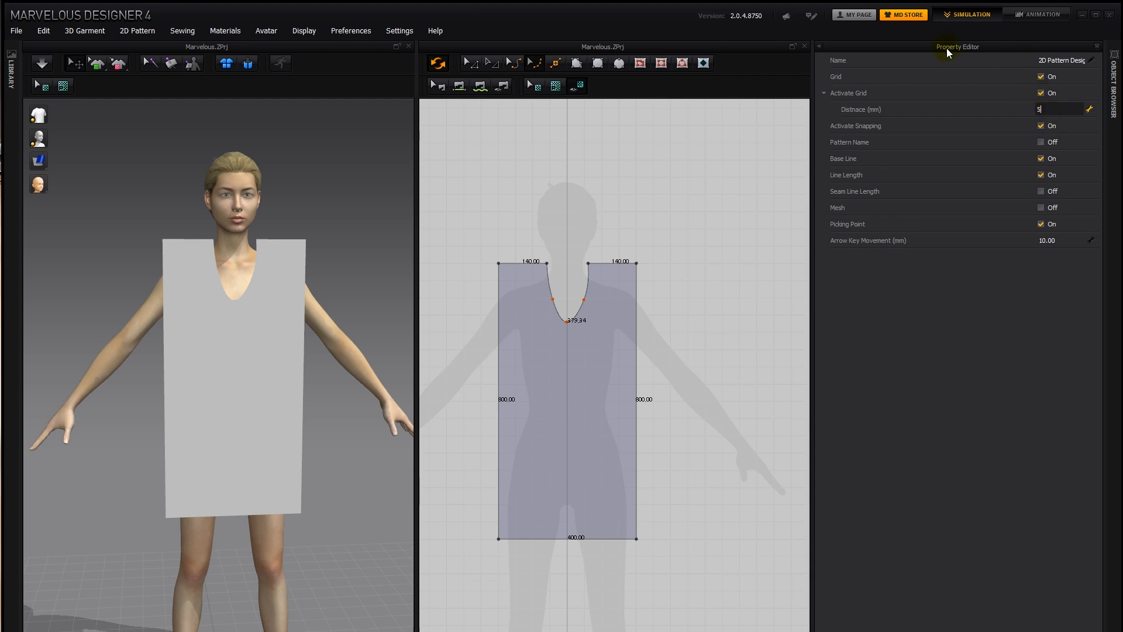
{"action": "left_click", "coordinate": [817, 49]}
- Align the neckline's two side curve points symmetrically on the grid and lower the centre point, making the curve about 391 mm long
{"action": "scroll", "coordinate": [797, 295], "scroll_direction": "up", "scroll_amount": 5}
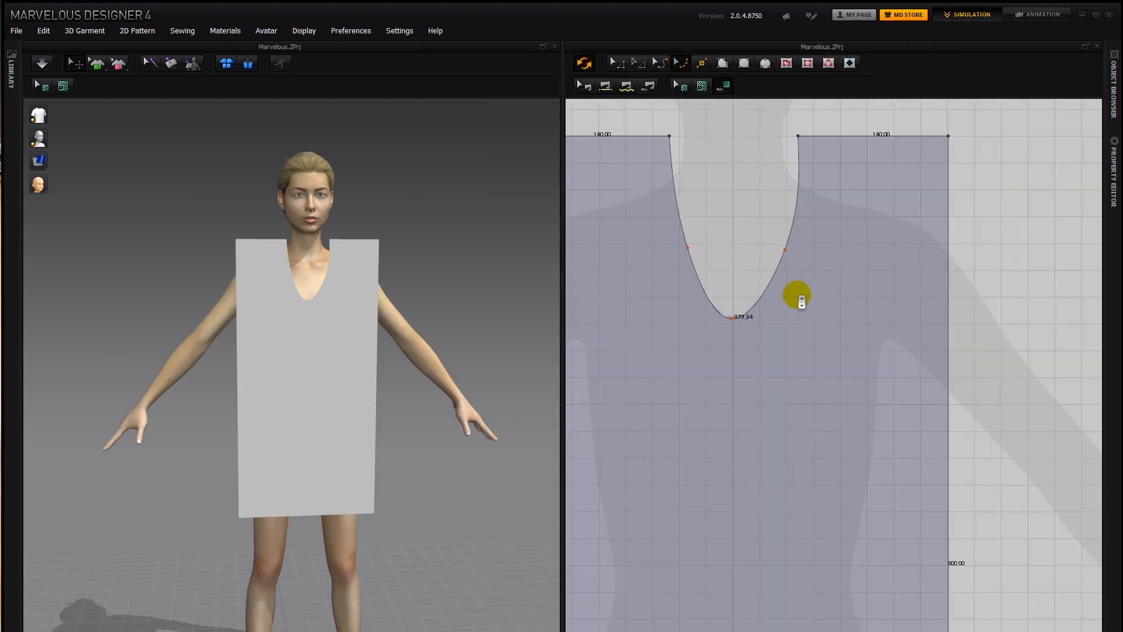
{"action": "right_click_drag", "start_coordinate": [798, 293], "coordinate": [883, 378]}
{"action": "scroll", "coordinate": [865, 381], "scroll_direction": "up", "scroll_amount": 3}
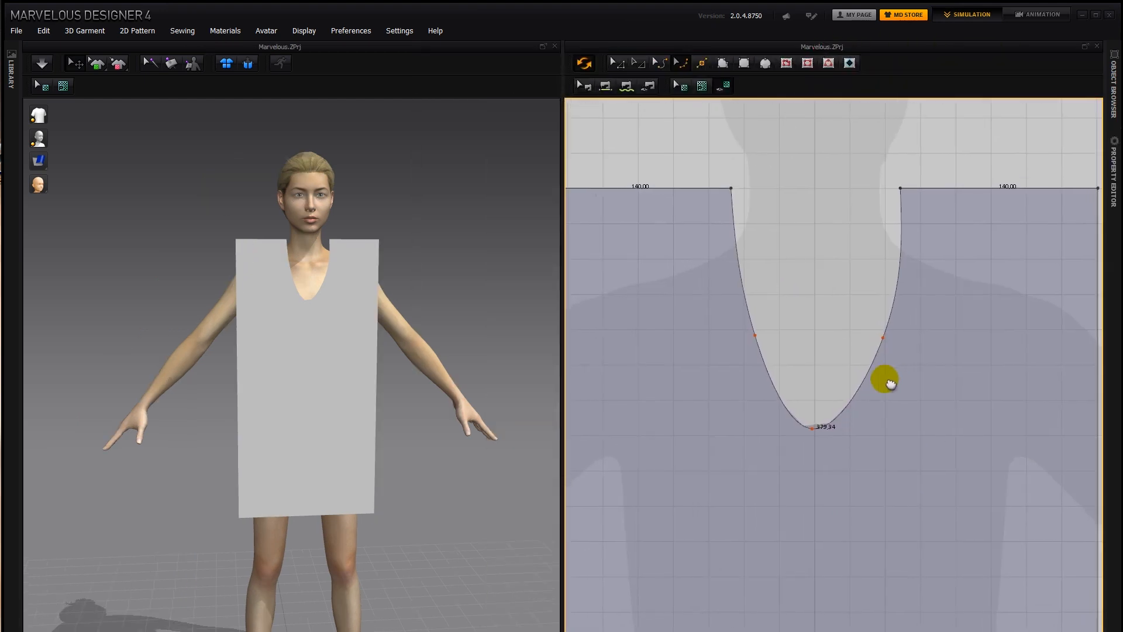
{"action": "left_click_drag", "start_coordinate": [754, 334], "coordinate": [743, 328]}
{"action": "left_click_drag", "start_coordinate": [881, 338], "coordinate": [884, 329]}
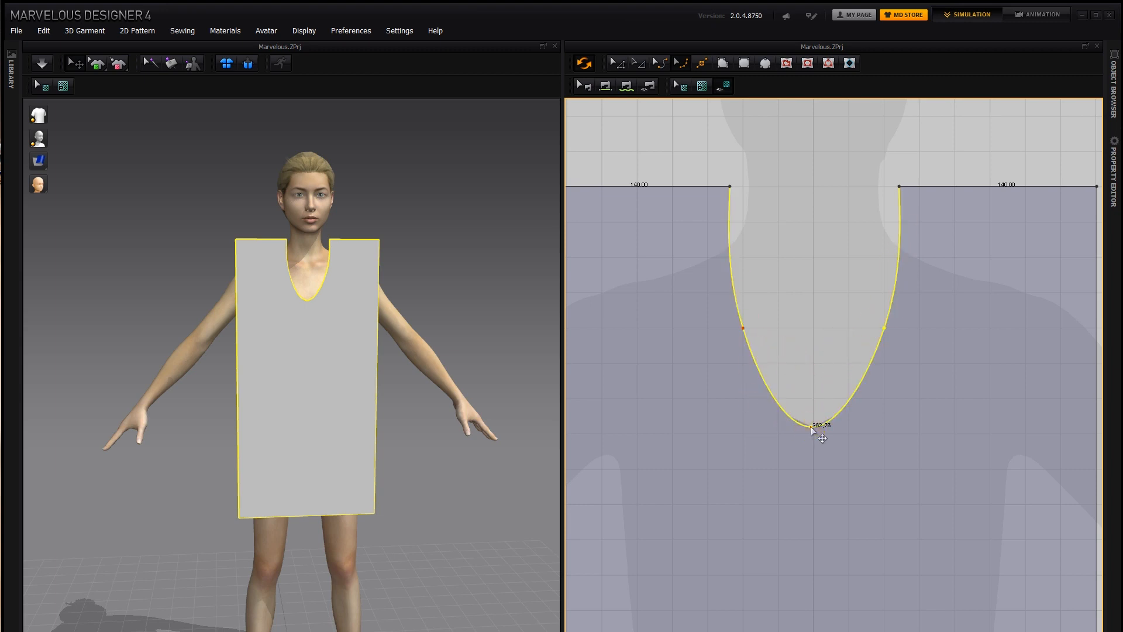
{"action": "left_click_drag", "start_coordinate": [811, 427], "coordinate": [815, 438]}
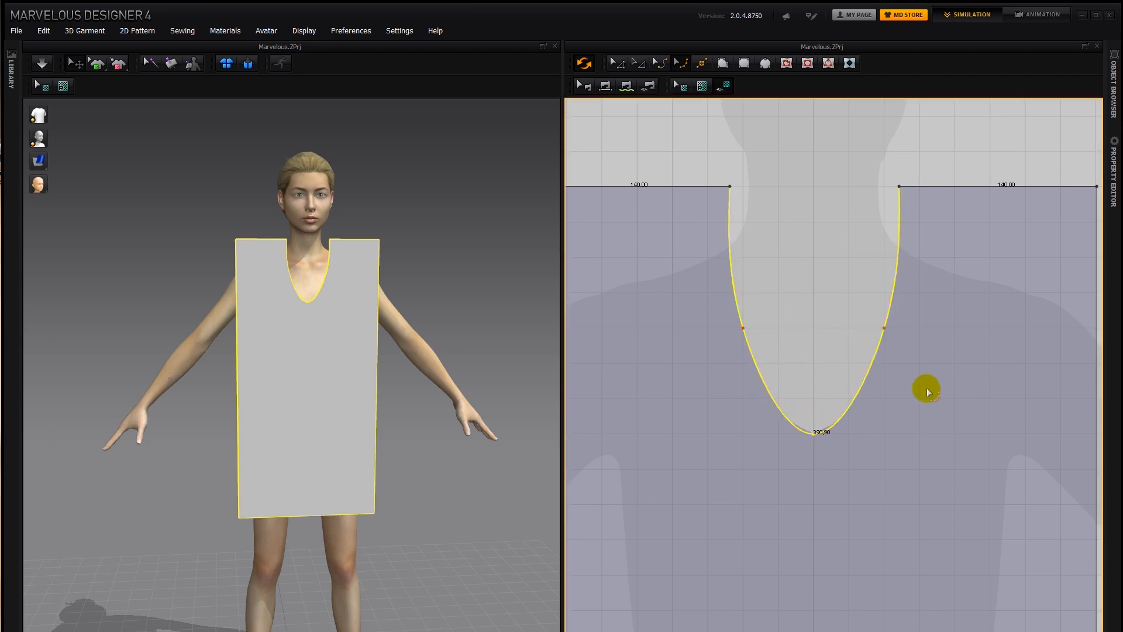
- Try bending the left shoulder edge by moving a new curve point upward, and undo the move
{"action": "scroll", "coordinate": [813, 304], "scroll_direction": "down", "scroll_amount": 2}
{"action": "scroll", "coordinate": [814, 304], "scroll_direction": "down", "scroll_amount": 2}
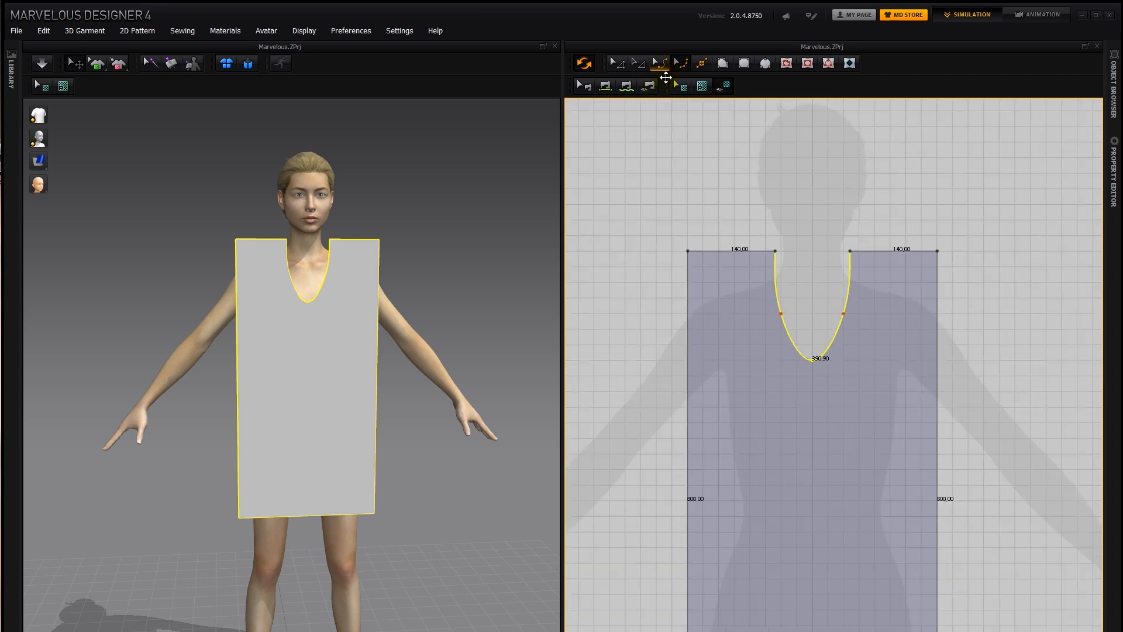
{"action": "left_click_drag", "start_coordinate": [729, 253], "coordinate": [739, 228]}
{"action": "key", "text": "ctrl+z"}
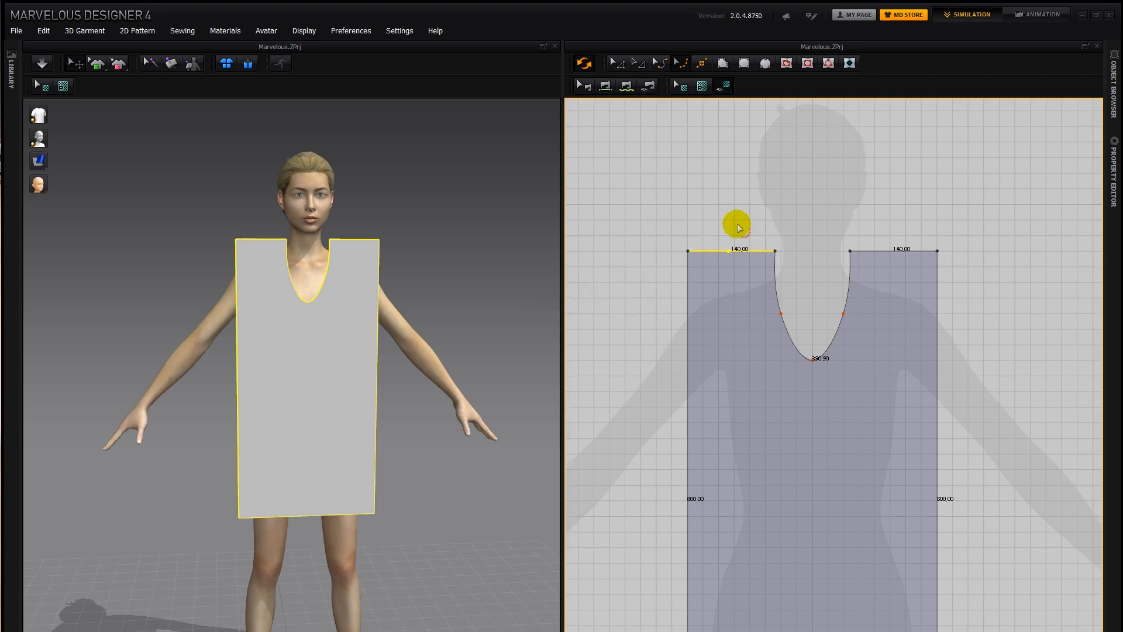
- Try bending the left shoulder edge upward with Edit Curvature to about 160 mm long, and undo it
{"action": "left_click", "coordinate": [662, 66]}
{"action": "left_click", "coordinate": [664, 67]}
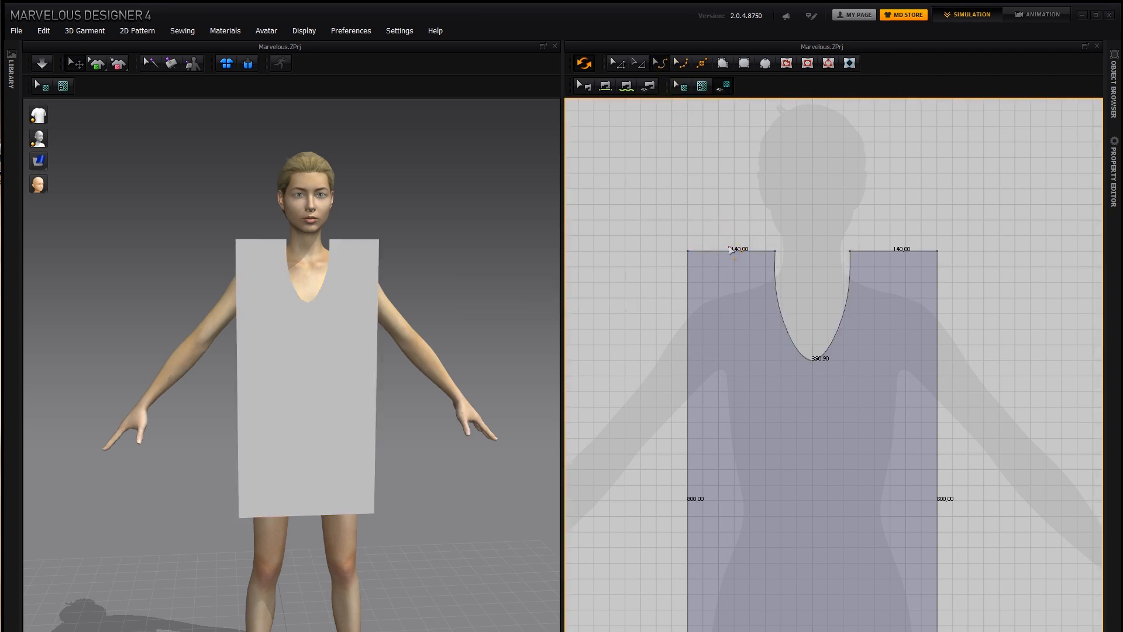
{"action": "left_click_drag", "start_coordinate": [731, 251], "coordinate": [727, 212]}
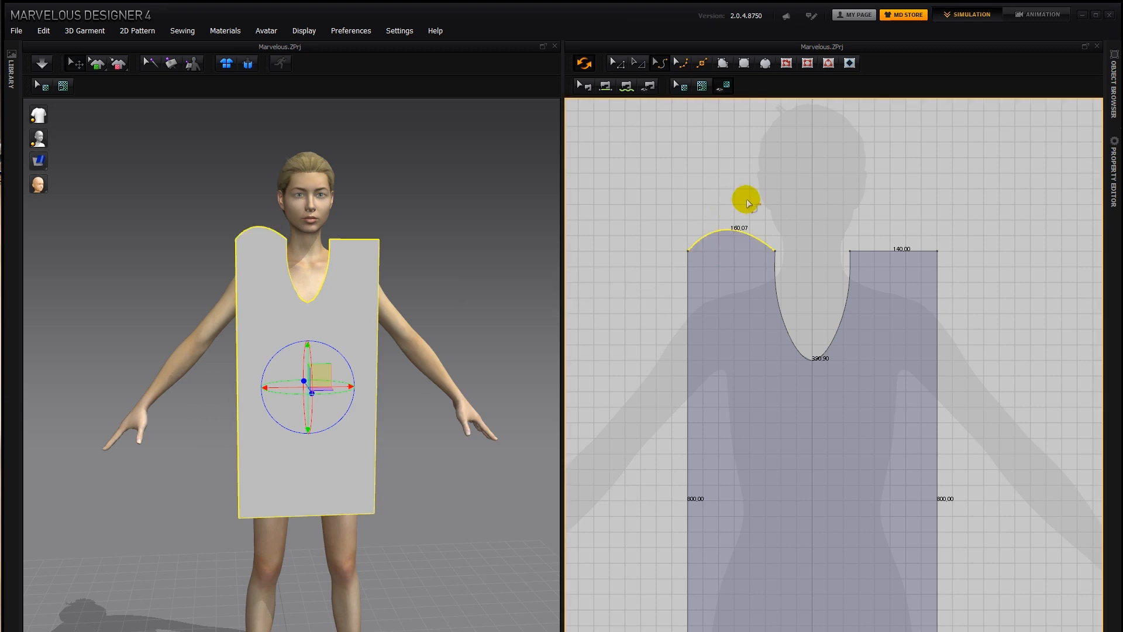
{"action": "key", "text": "ctrl+z"}
- Delete the leftover curve point on the left shoulder edge
{"action": "left_click", "coordinate": [680, 63]}
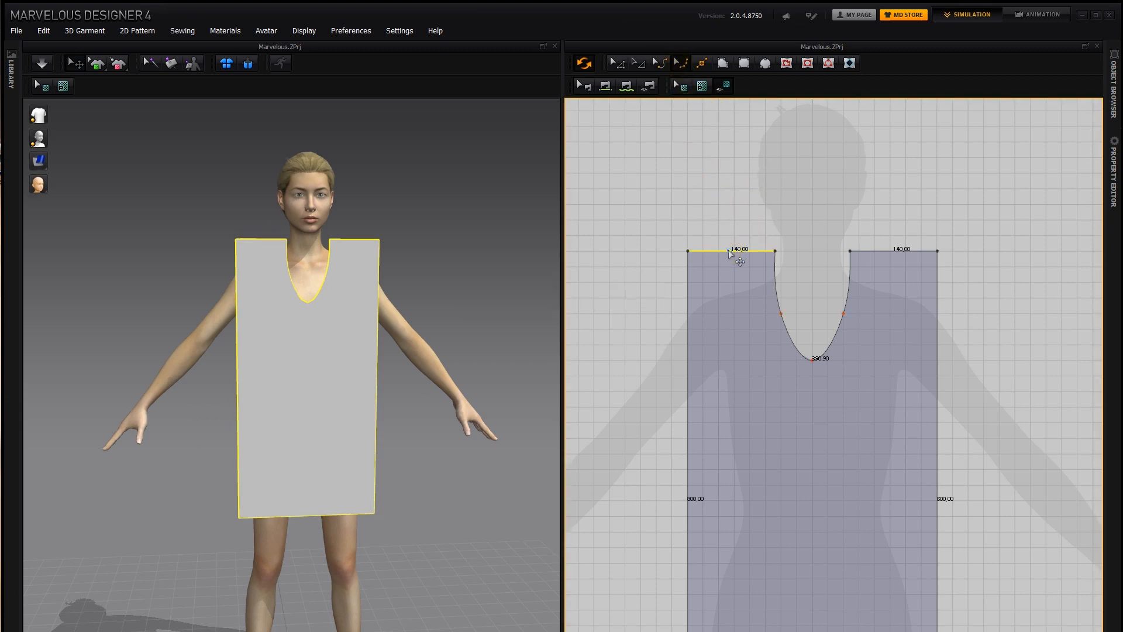
{"action": "right_click", "coordinate": [729, 251]}
{"action": "left_click", "coordinate": [743, 262]}
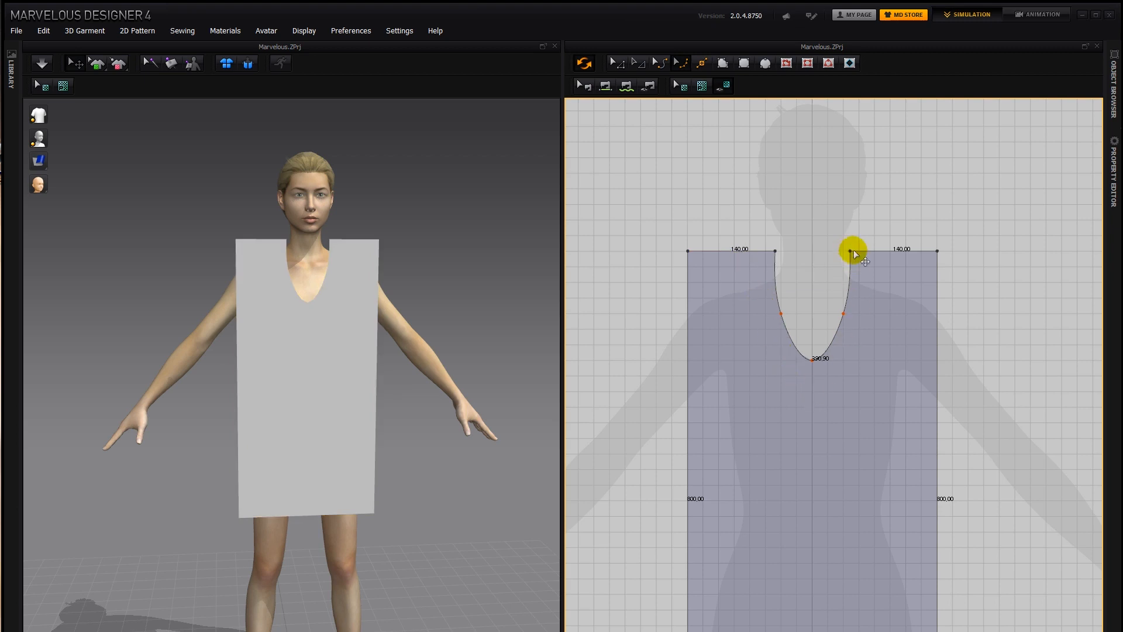
- Split the pattern's left side edge into two lines, with the upper segment 250 mm long
{"action": "right_click_drag", "start_coordinate": [820, 393], "coordinate": [820, 335]}
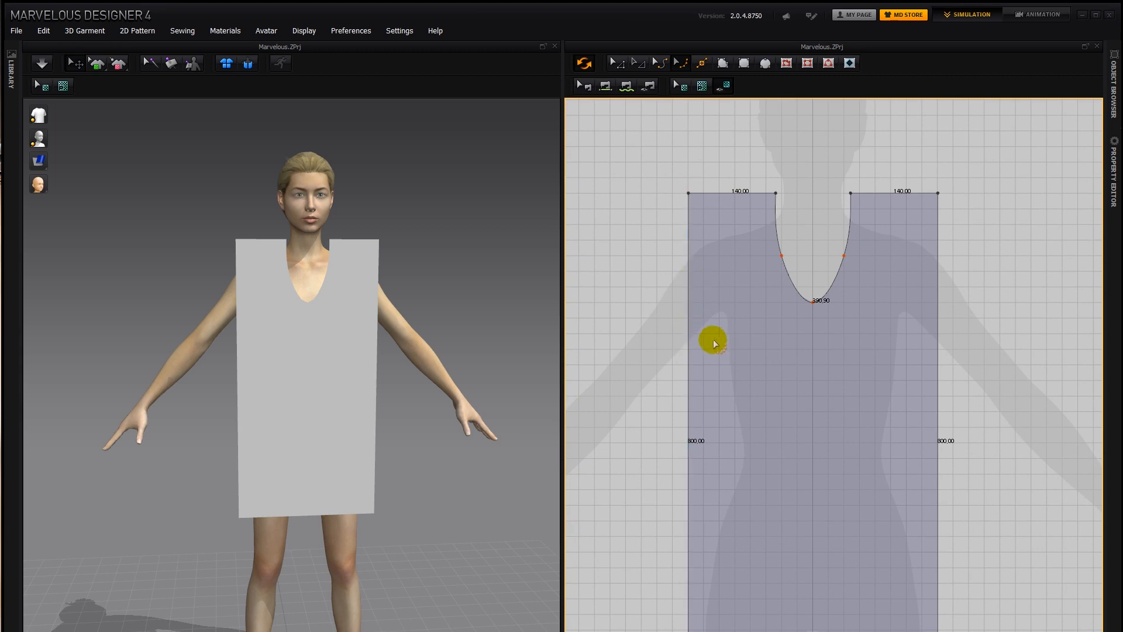
{"action": "right_click_drag", "start_coordinate": [451, 222], "coordinate": [462, 226]}
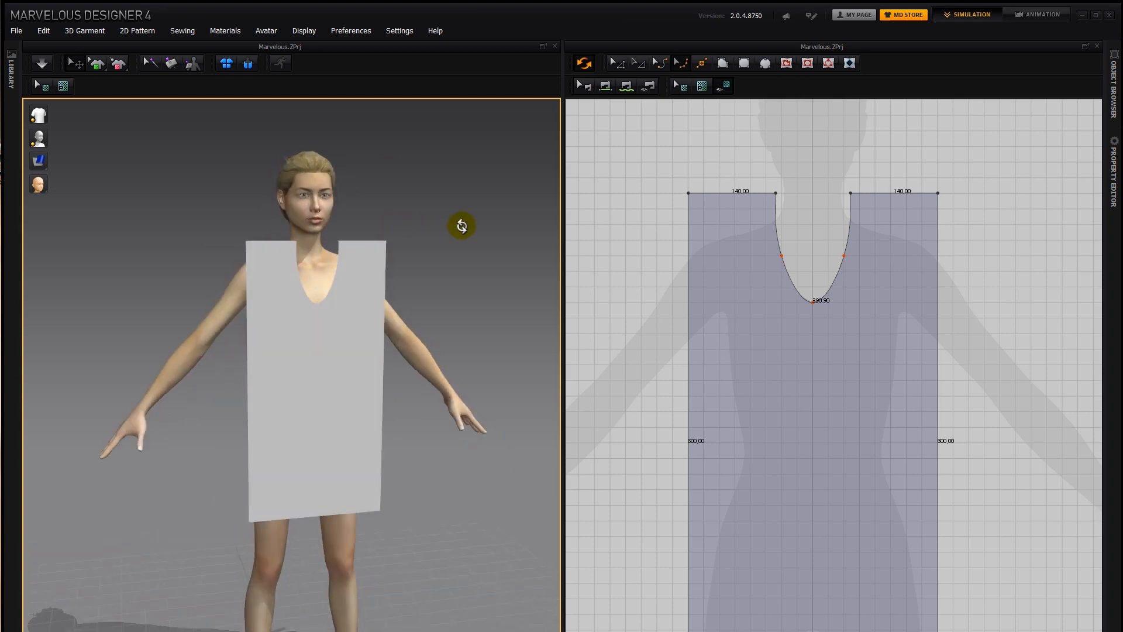
{"action": "right_click_drag", "start_coordinate": [369, 258], "coordinate": [478, 249]}
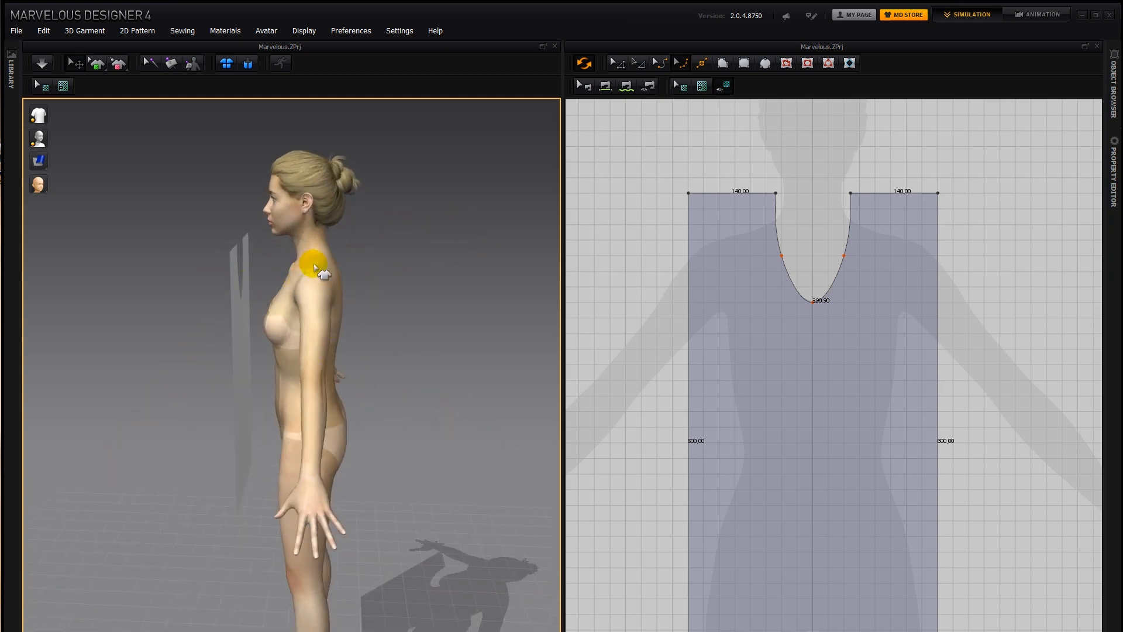
{"action": "right_click_drag", "start_coordinate": [316, 269], "coordinate": [484, 264]}
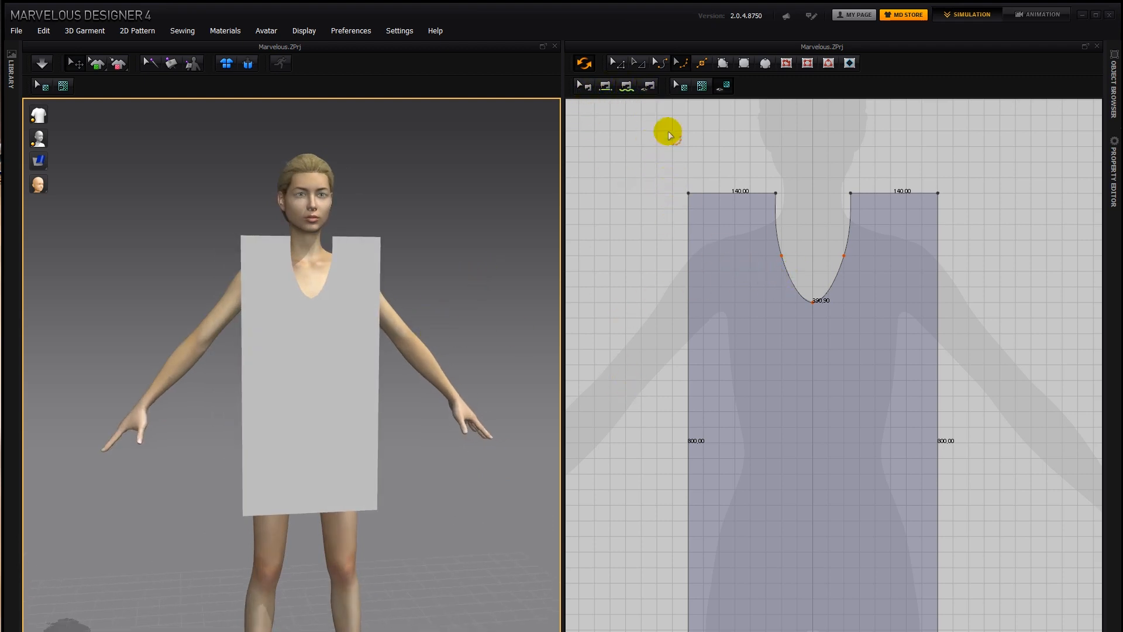
{"action": "left_click", "coordinate": [703, 64]}
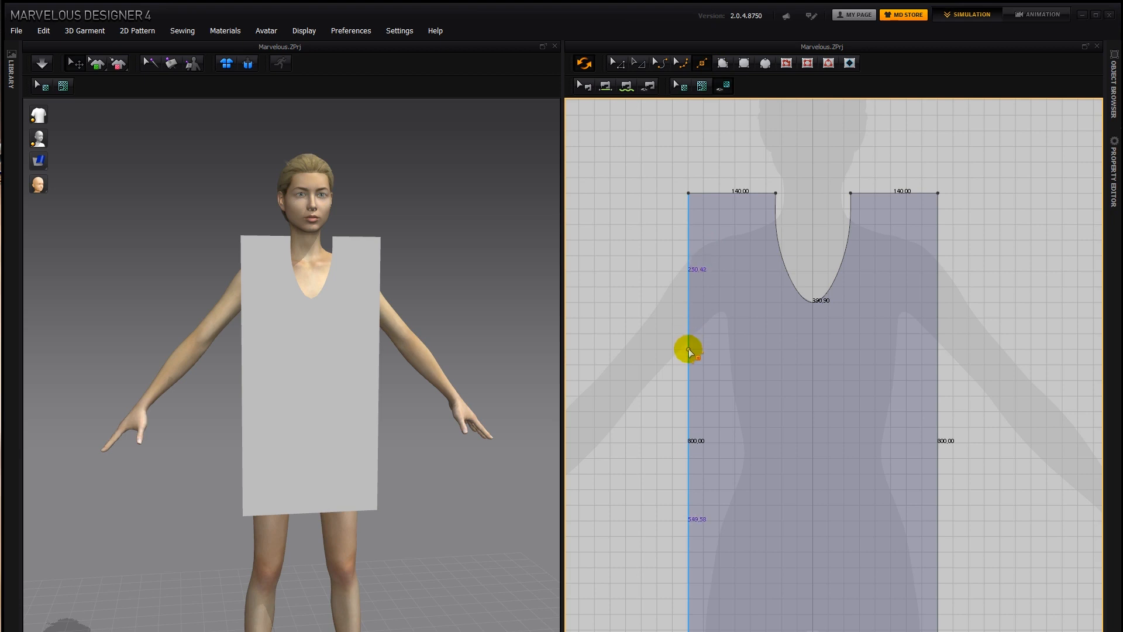
{"action": "left_click", "coordinate": [688, 351]}
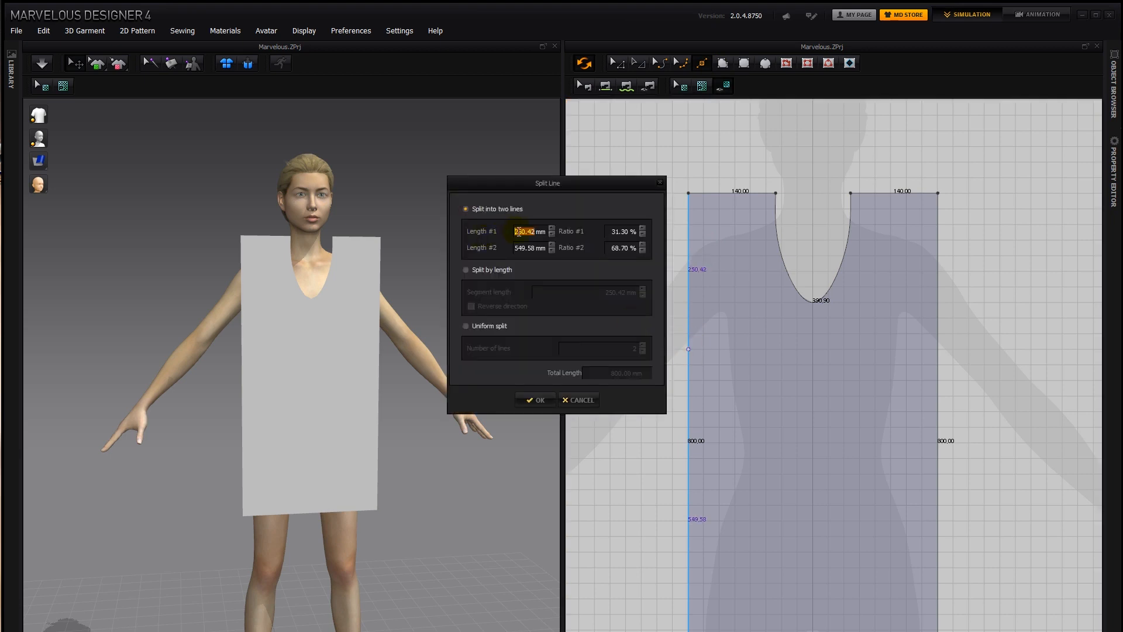
{"action": "type", "text": "2"}
{"action": "left_click", "coordinate": [536, 401]}
- Split the pattern's right side edge to match, setting its upper segment to 250 mm
{"action": "left_click", "coordinate": [938, 349]}
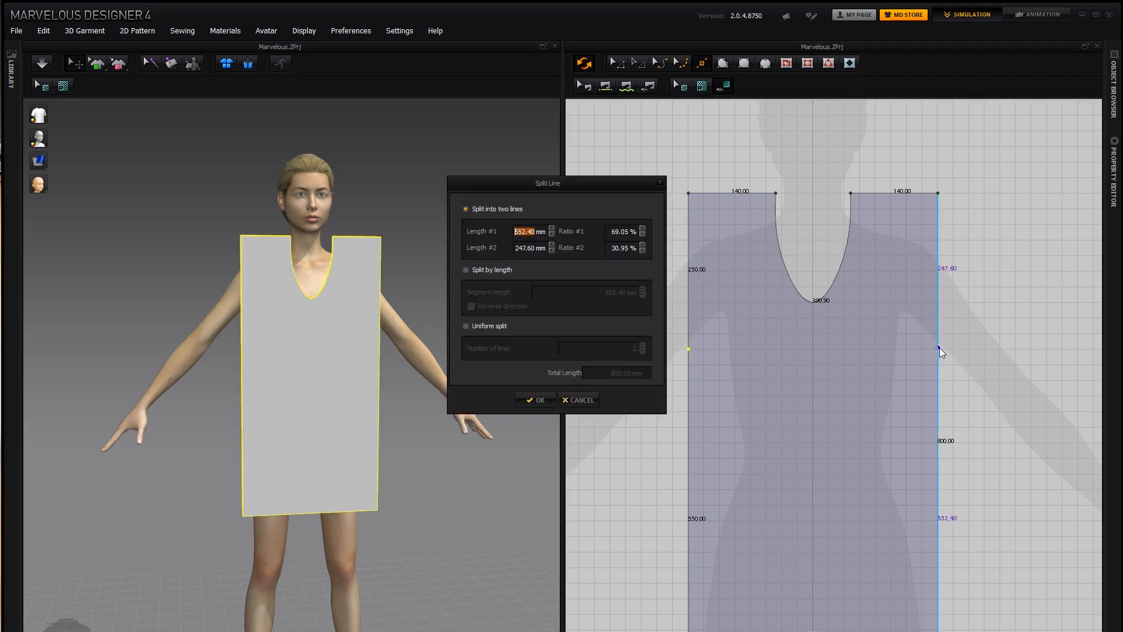
{"action": "left_click", "coordinate": [526, 247]}
{"action": "type", "text": "2"}
{"action": "left_click", "coordinate": [548, 401]}
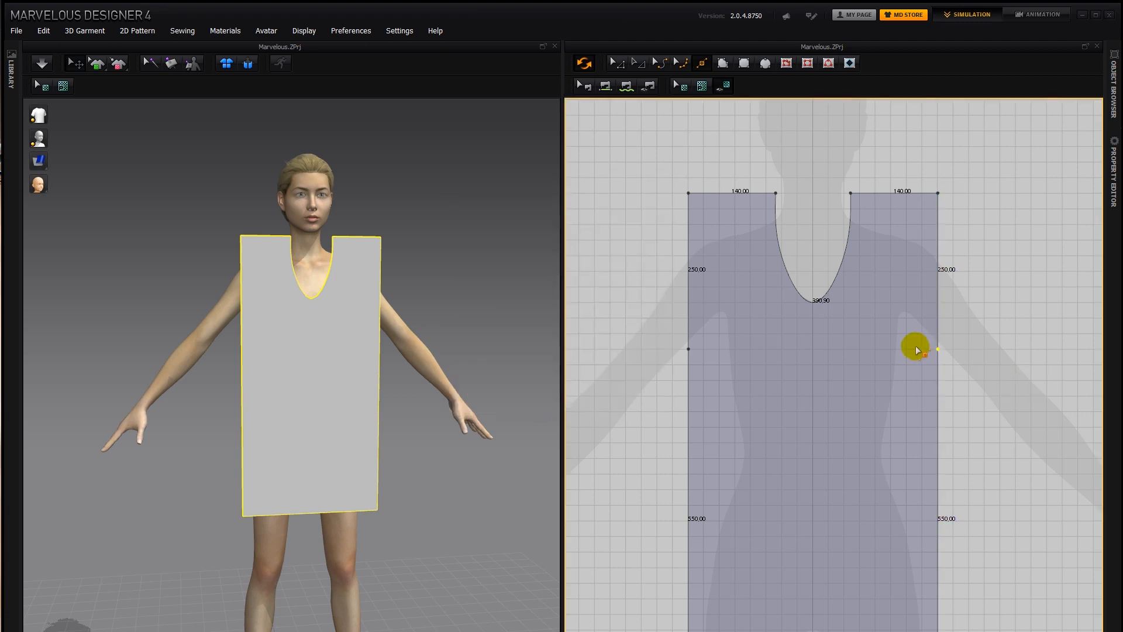